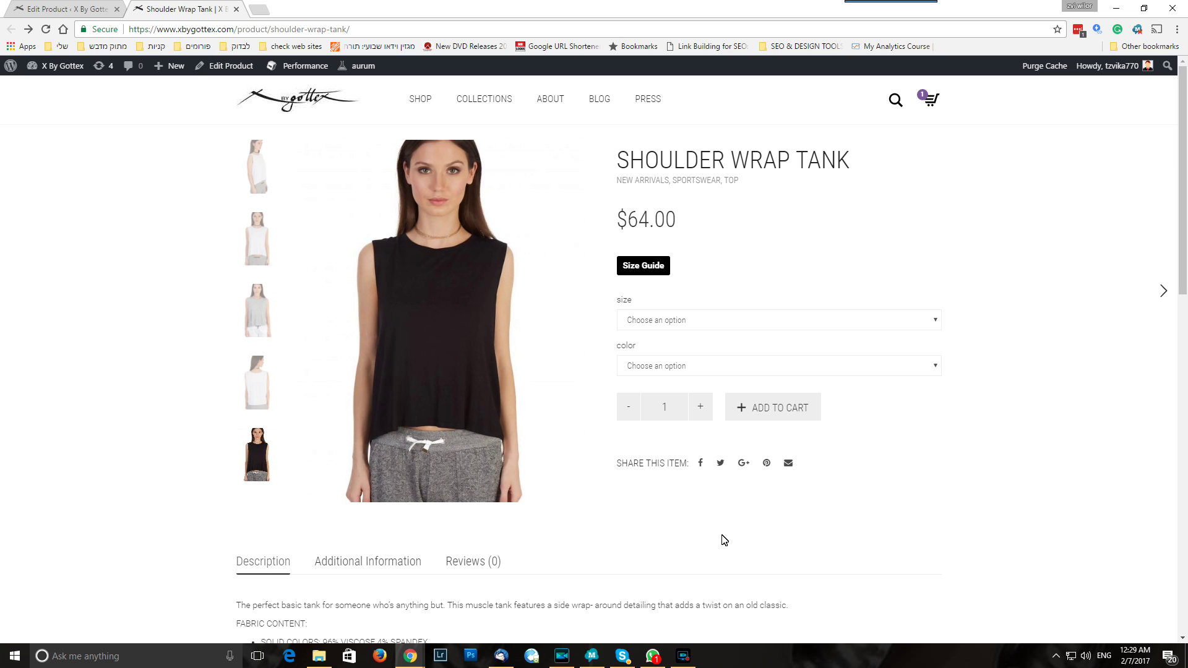
Step: Browse the storefront tank page: view the size list, enlarge the photo, and view the colour list
{"action": "left_click", "coordinate": [715, 319]}
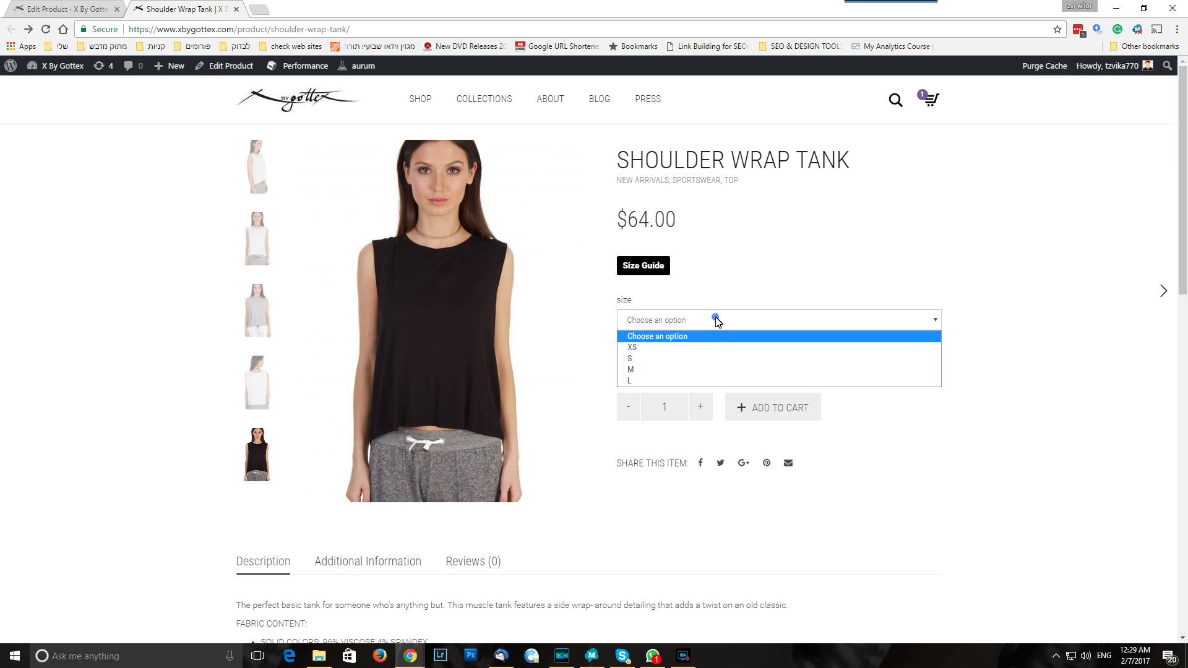
{"action": "left_click", "coordinate": [607, 372]}
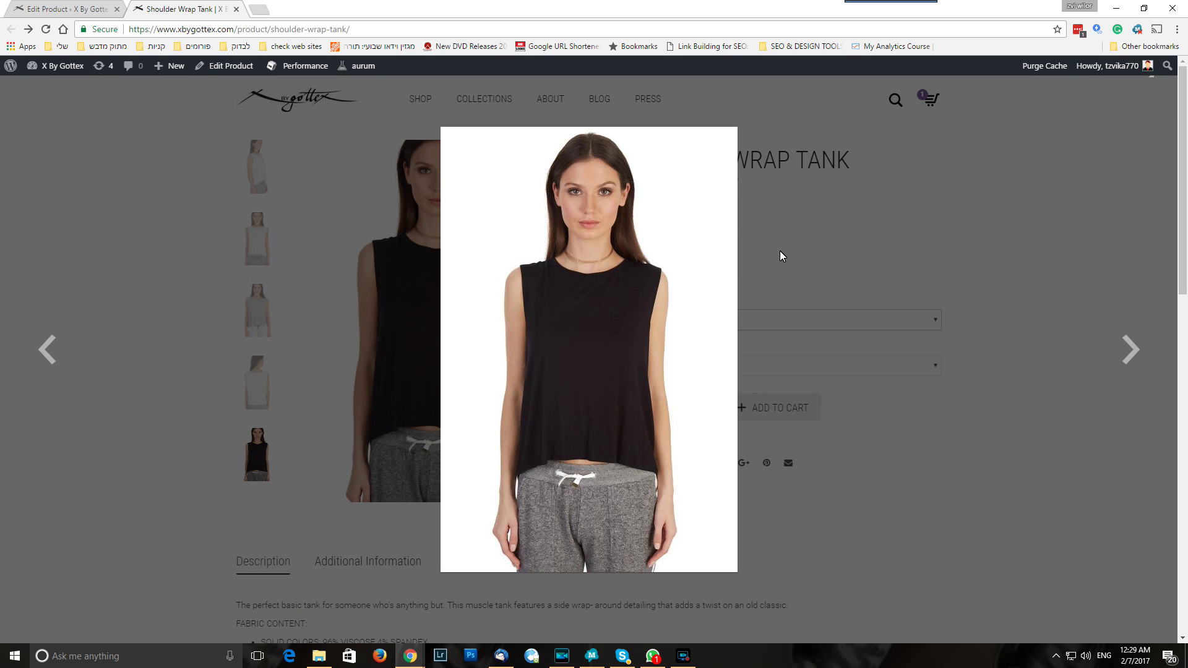
{"action": "left_click", "coordinate": [1015, 226]}
{"action": "left_click", "coordinate": [693, 366]}
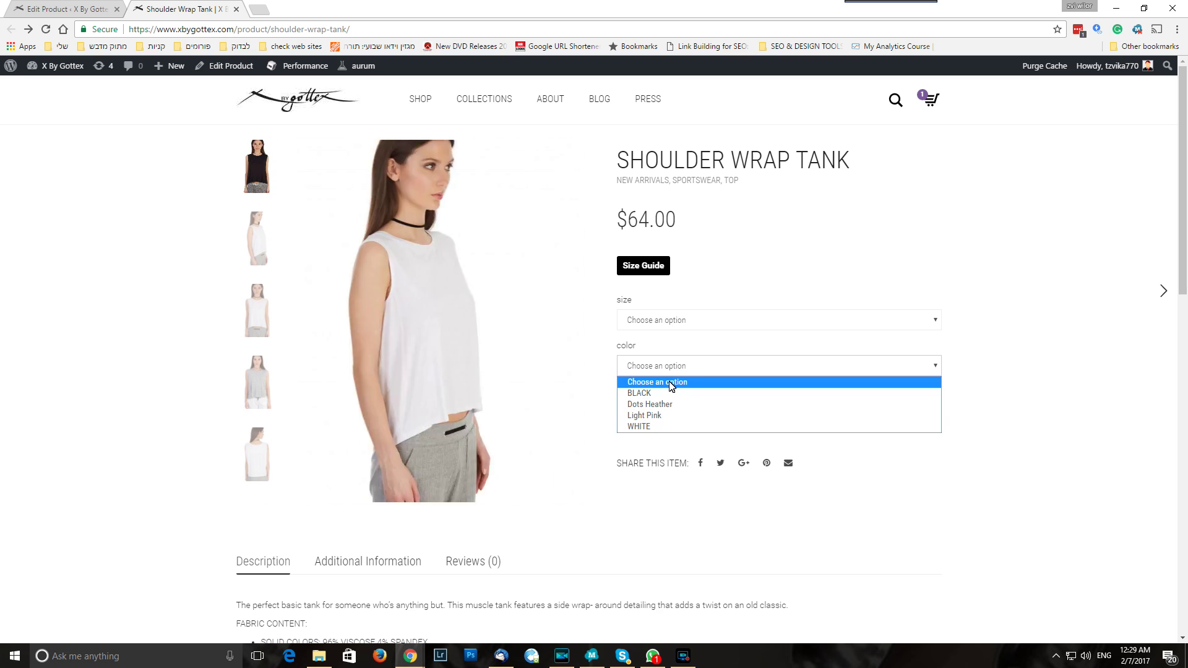
{"action": "left_click", "coordinate": [998, 365]}
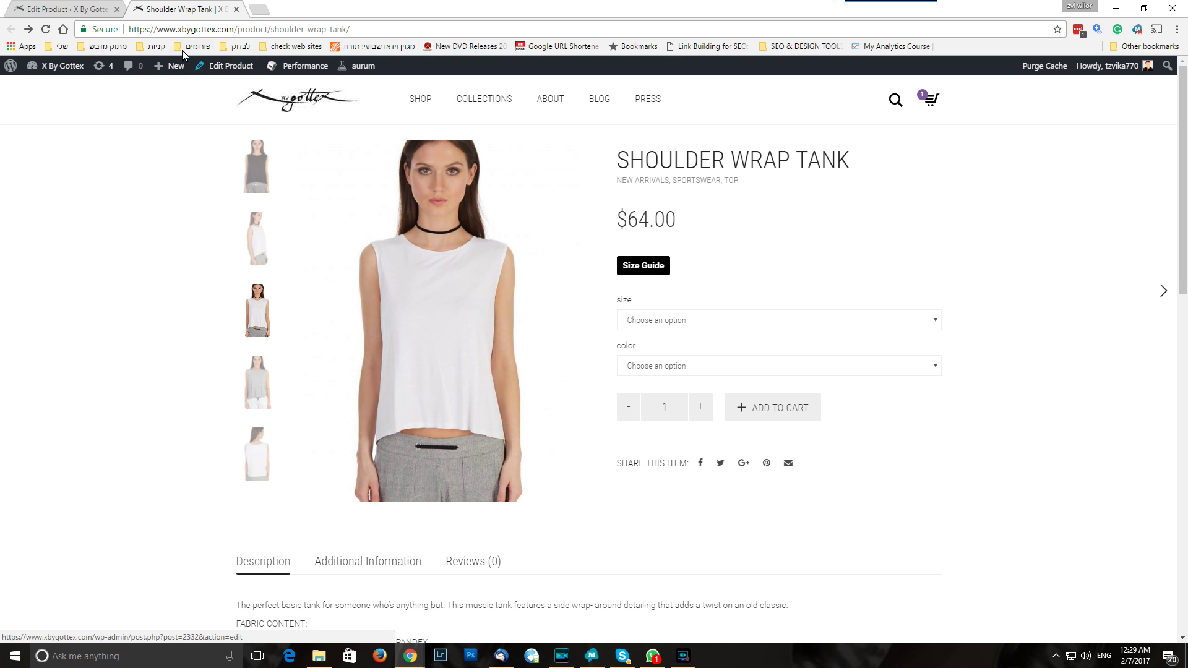
Step: Open the admin Products list of 53 items, with Shoulder Wrap Tank in stock at the top
{"action": "left_click", "coordinate": [62, 9]}
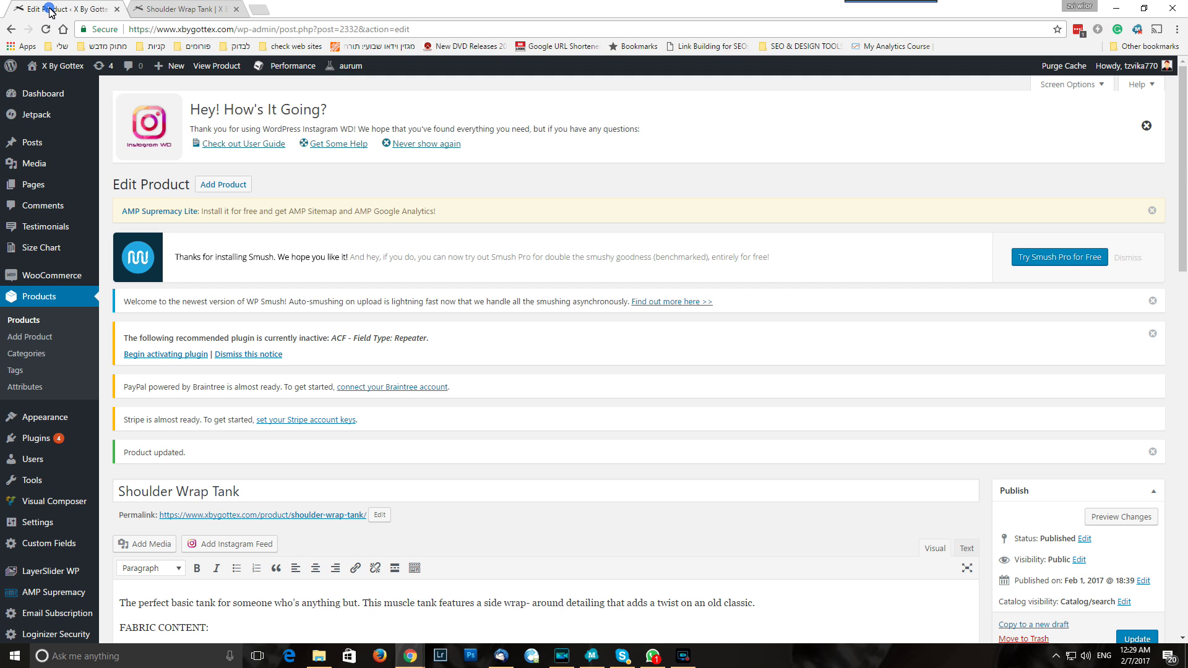
{"action": "left_click", "coordinate": [57, 299]}
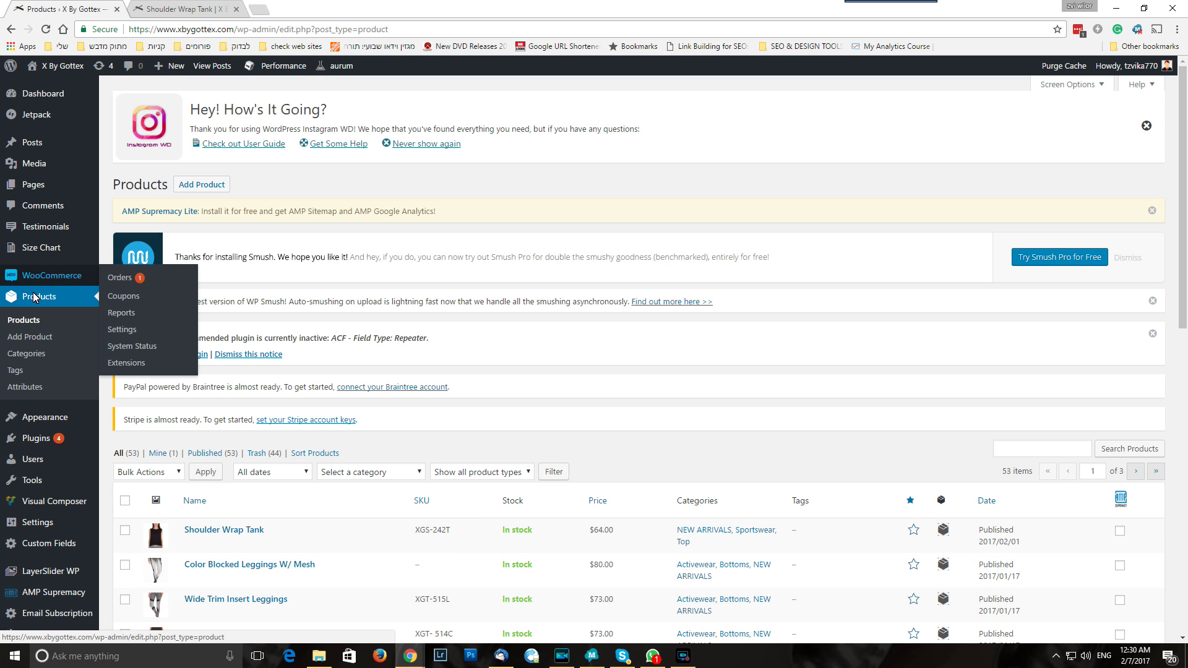
{"action": "scroll", "coordinate": [284, 358], "scroll_direction": "down", "scroll_amount": 3}
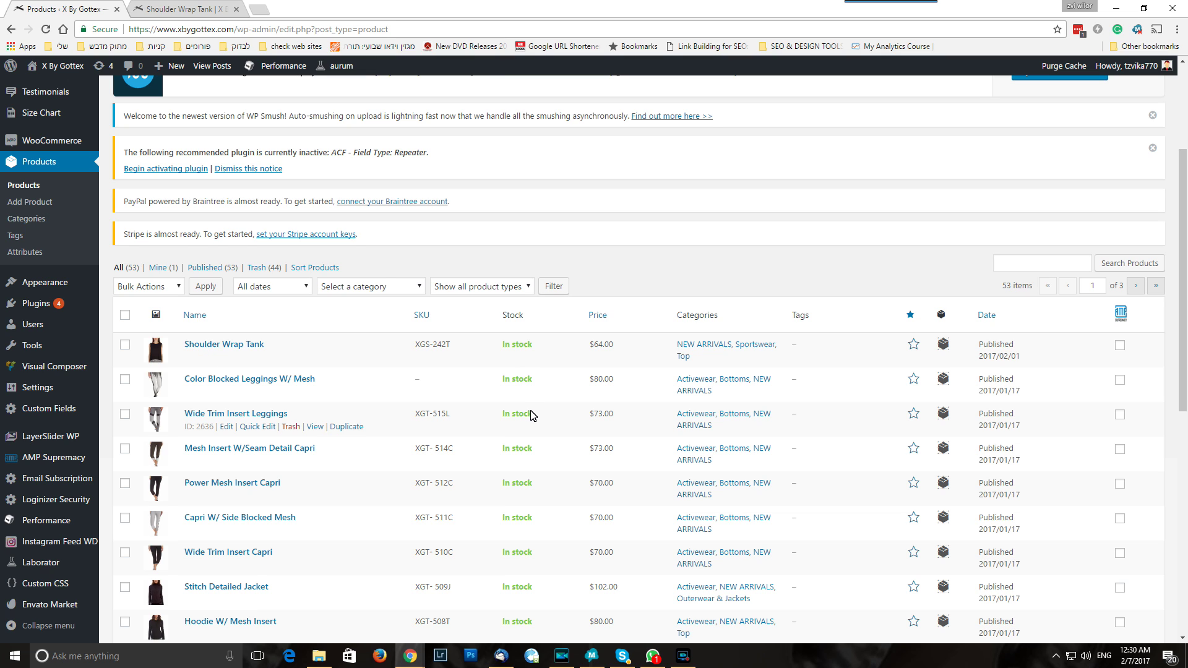
{"action": "left_click", "coordinate": [1038, 263]}
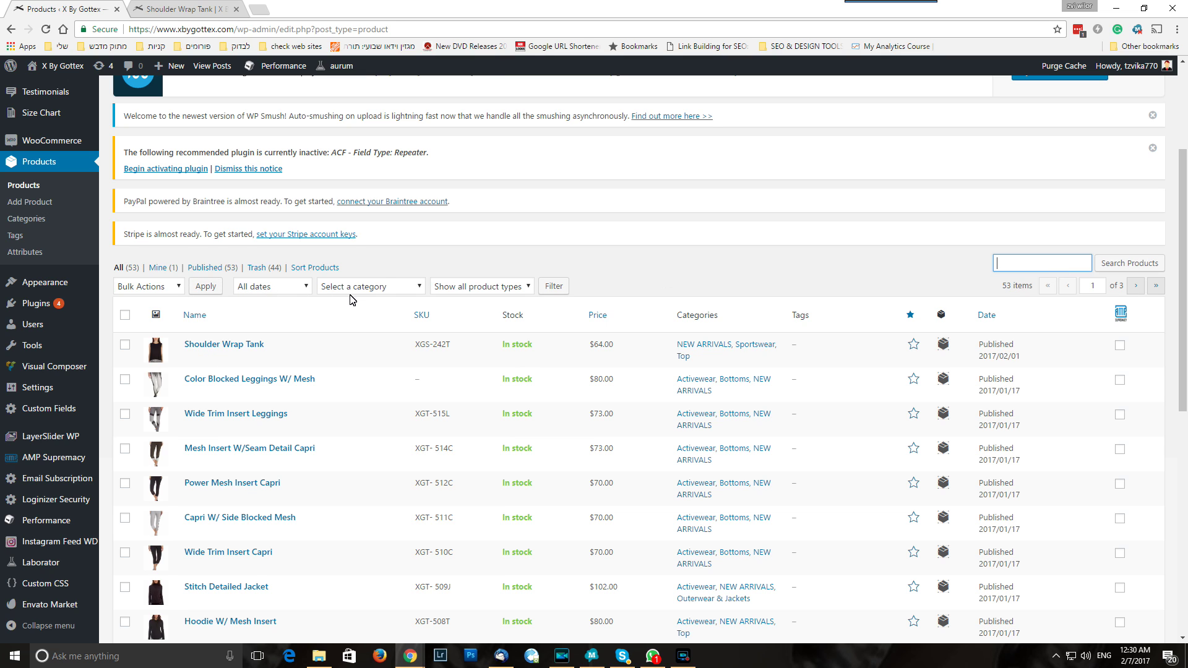
{"action": "mouse_move", "coordinate": [217, 344]}
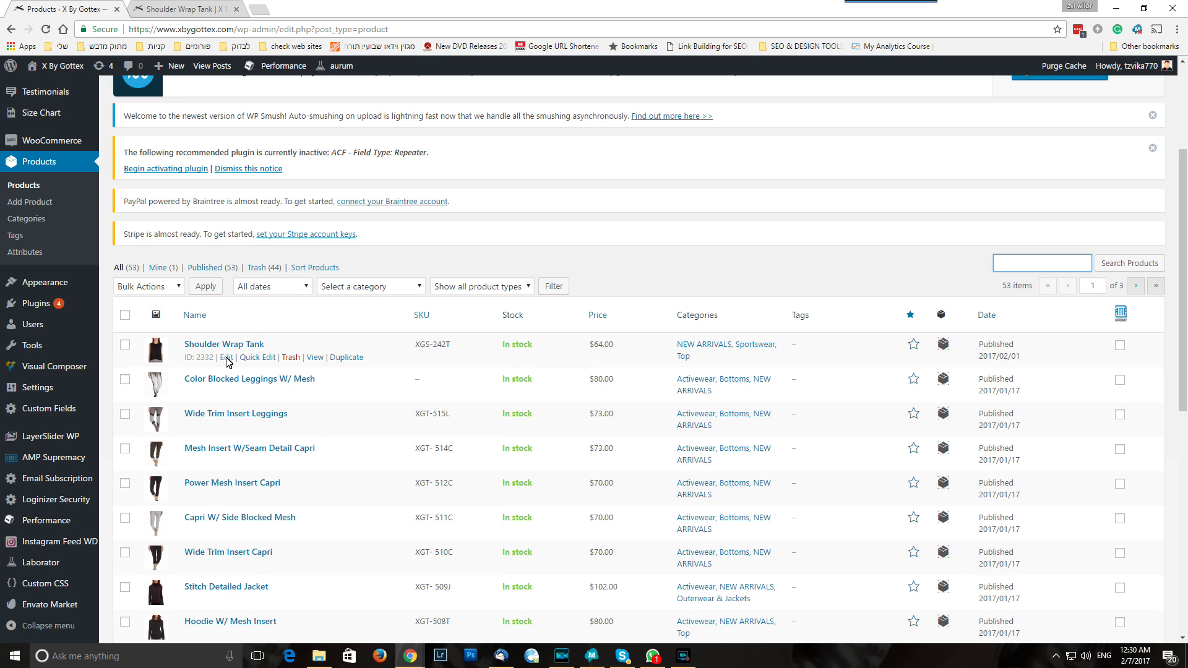
Step: Edit Shoulder Wrap Tank and enable Manage stock, with quantity 0 and backorders at Do not allow
{"action": "left_click", "coordinate": [226, 358]}
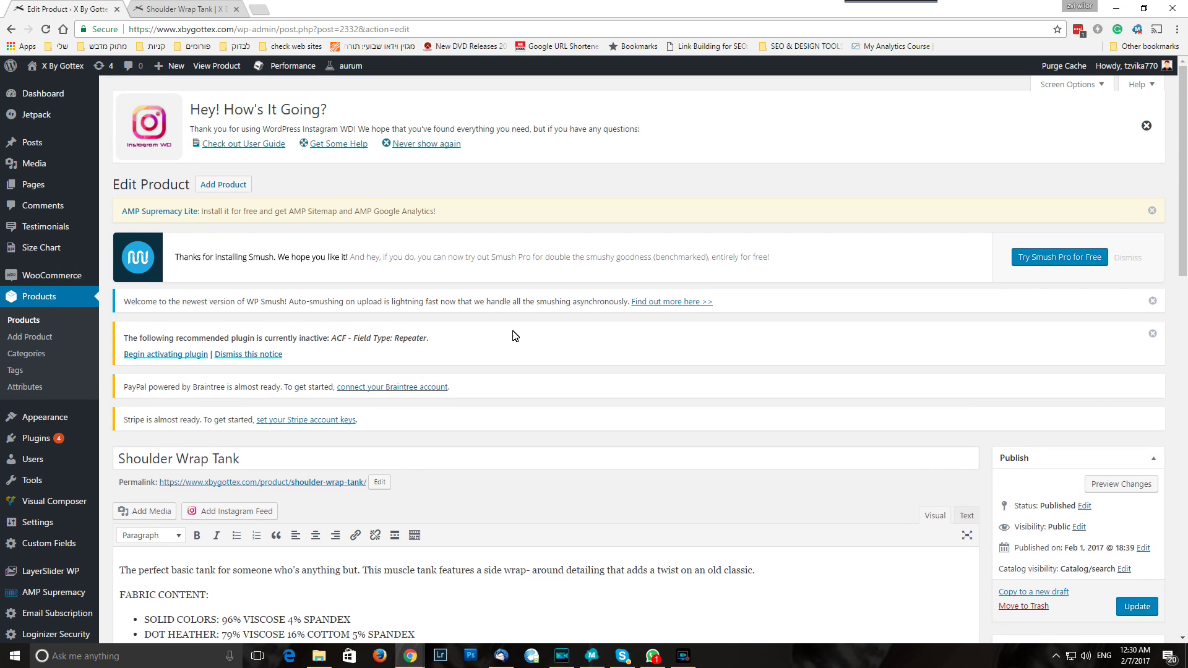
{"action": "scroll", "coordinate": [517, 334], "scroll_direction": "down", "scroll_amount": 8}
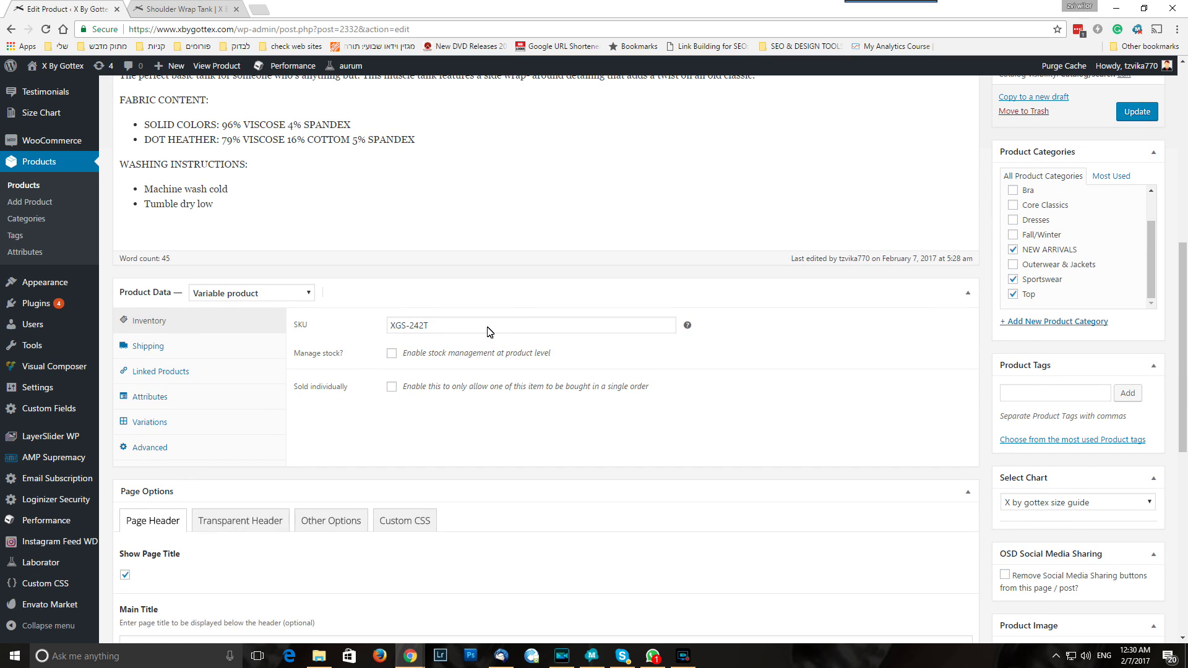
{"action": "left_click", "coordinate": [391, 353]}
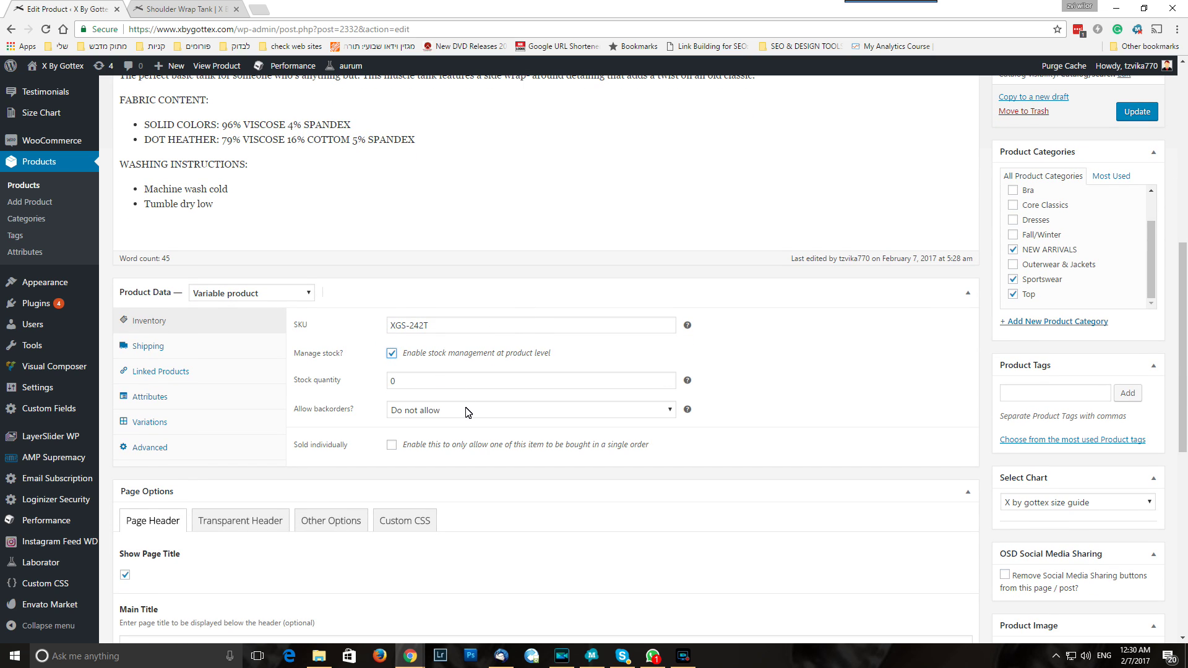
{"action": "left_click", "coordinate": [539, 411]}
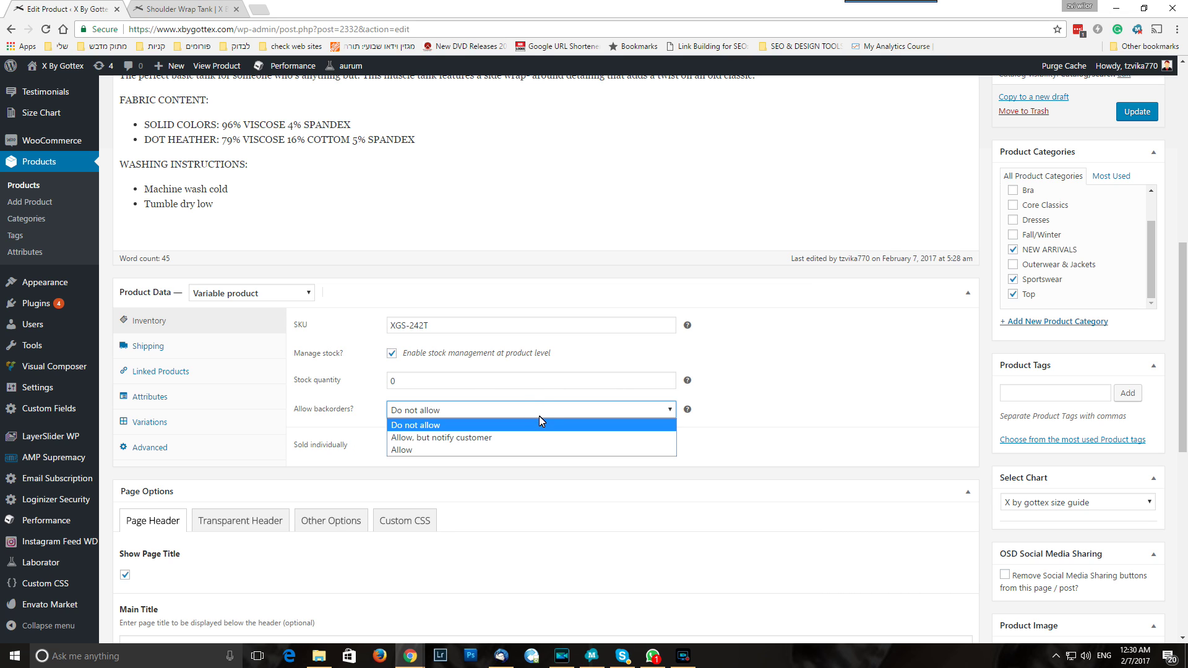
{"action": "left_click", "coordinate": [540, 417]}
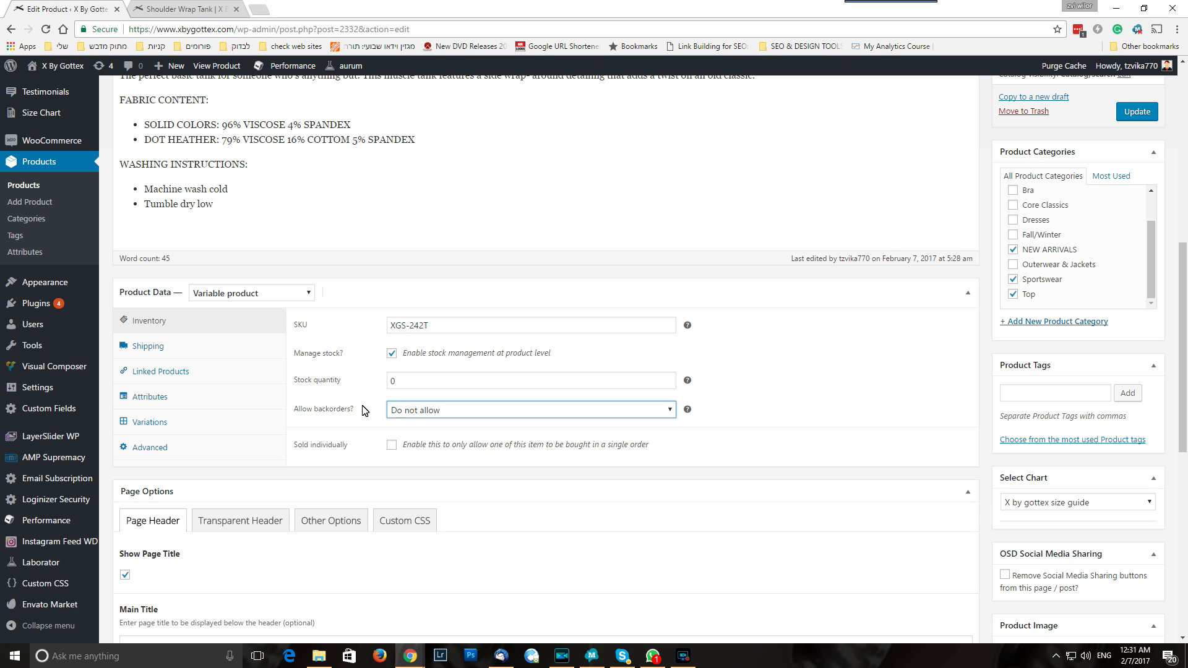
{"action": "left_click", "coordinate": [417, 411]}
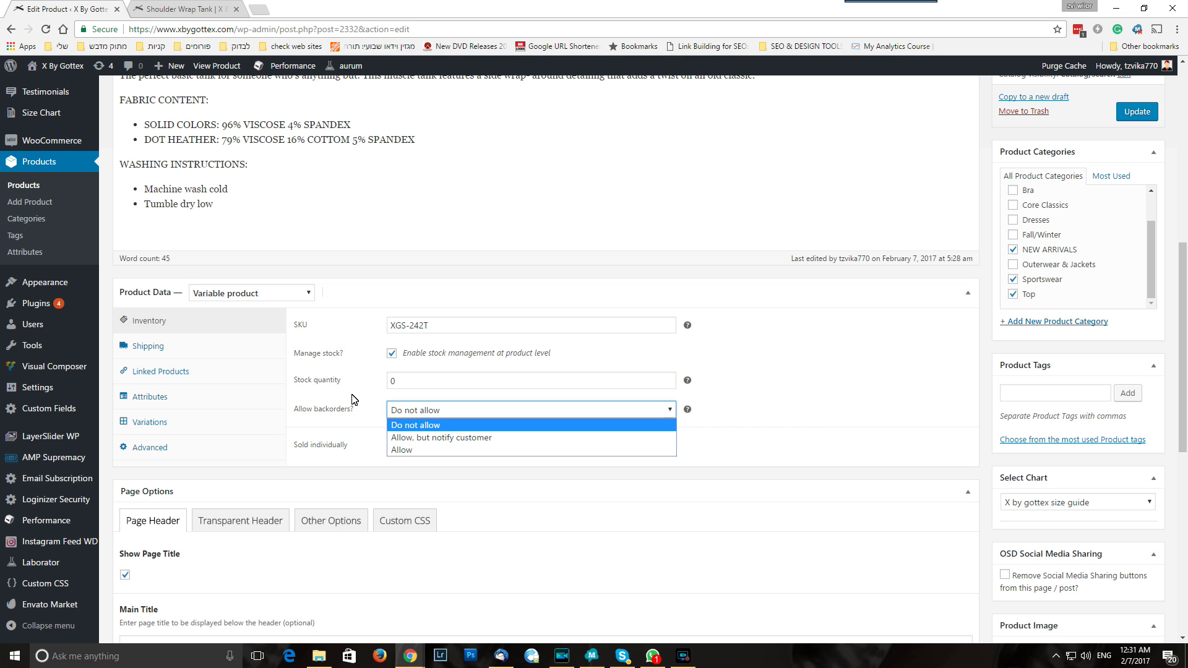
{"action": "left_click", "coordinate": [433, 427]}
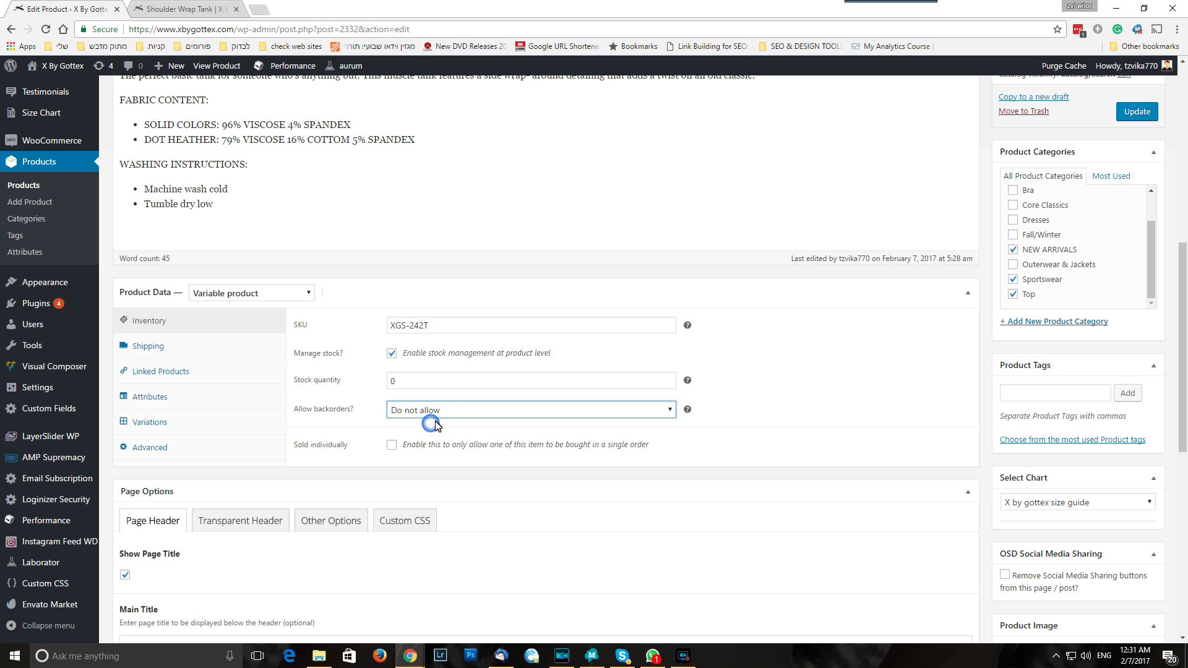
Step: Update the product and reload the storefront page to see it Out of Stock
{"action": "left_click", "coordinate": [1136, 112]}
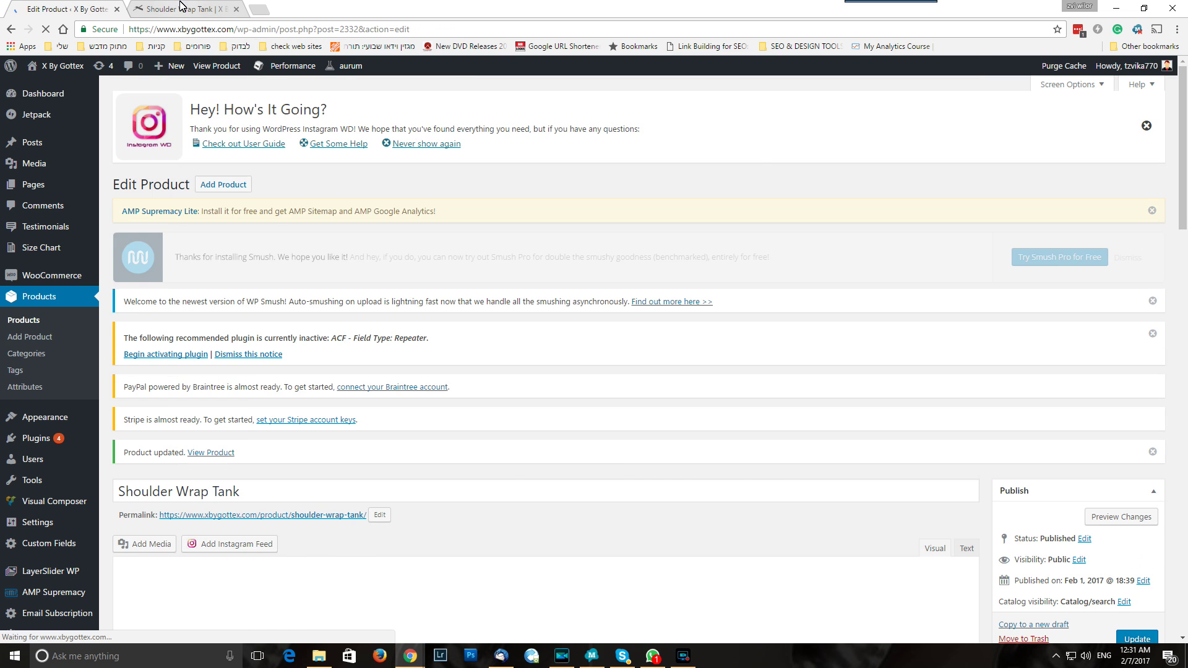
{"action": "left_click", "coordinate": [180, 9]}
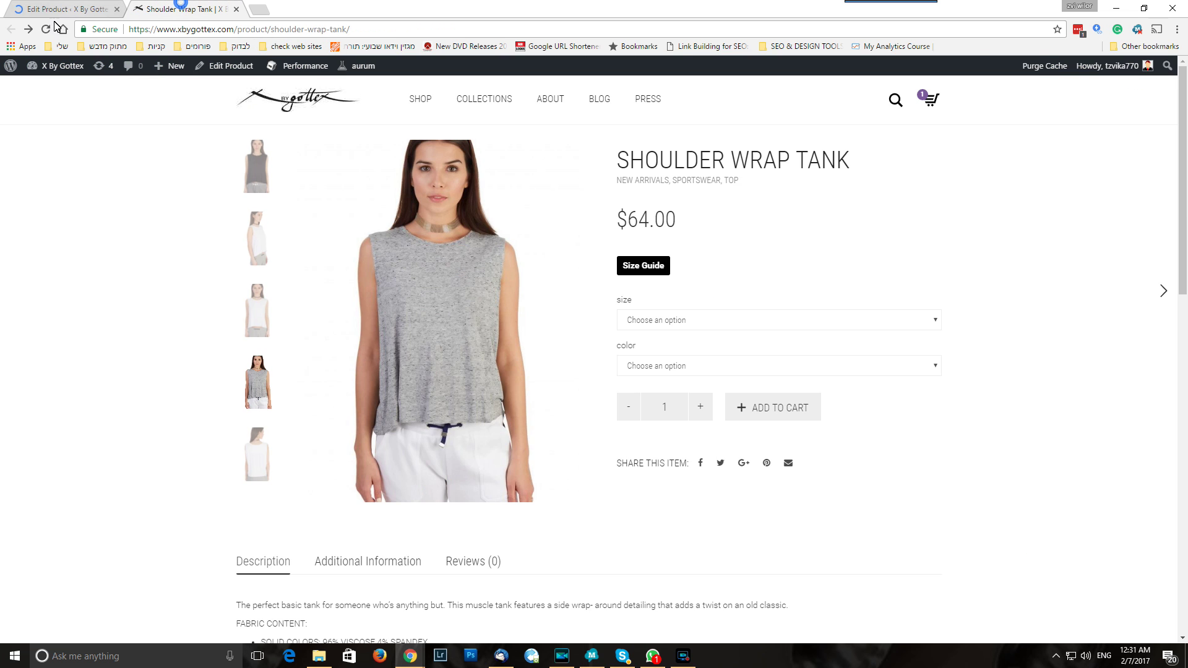
{"action": "left_click", "coordinate": [47, 30]}
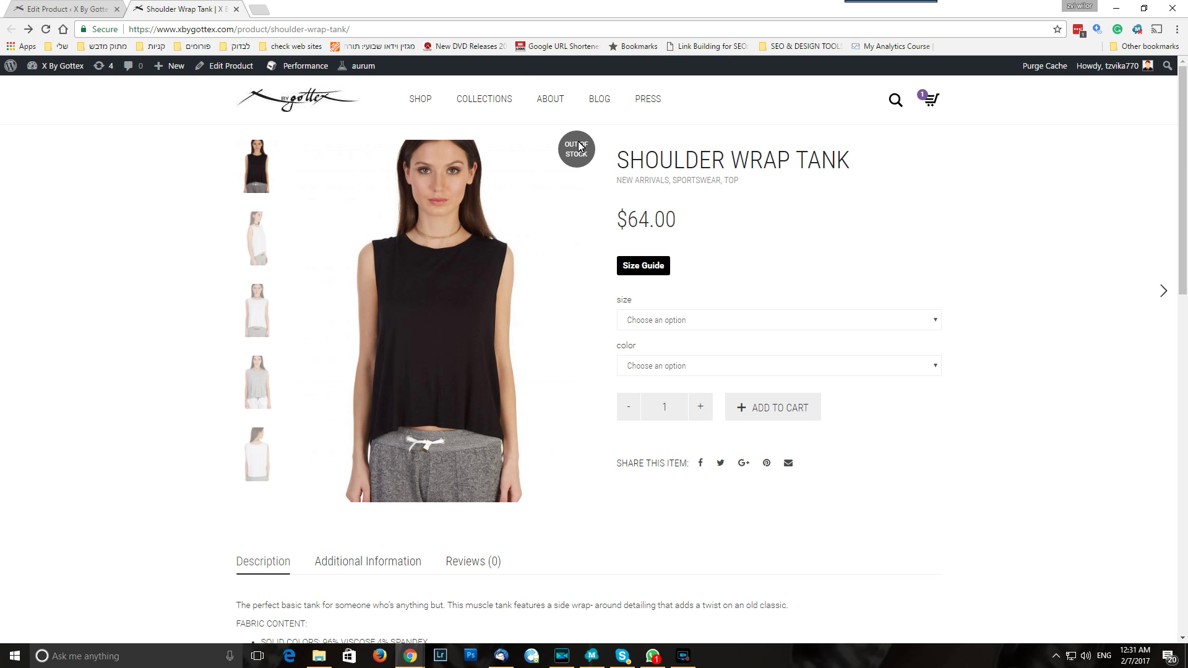
Step: Set backorders to 'Allow, but notify customer', update, and reload the storefront to see backorder status
{"action": "left_click", "coordinate": [77, 9]}
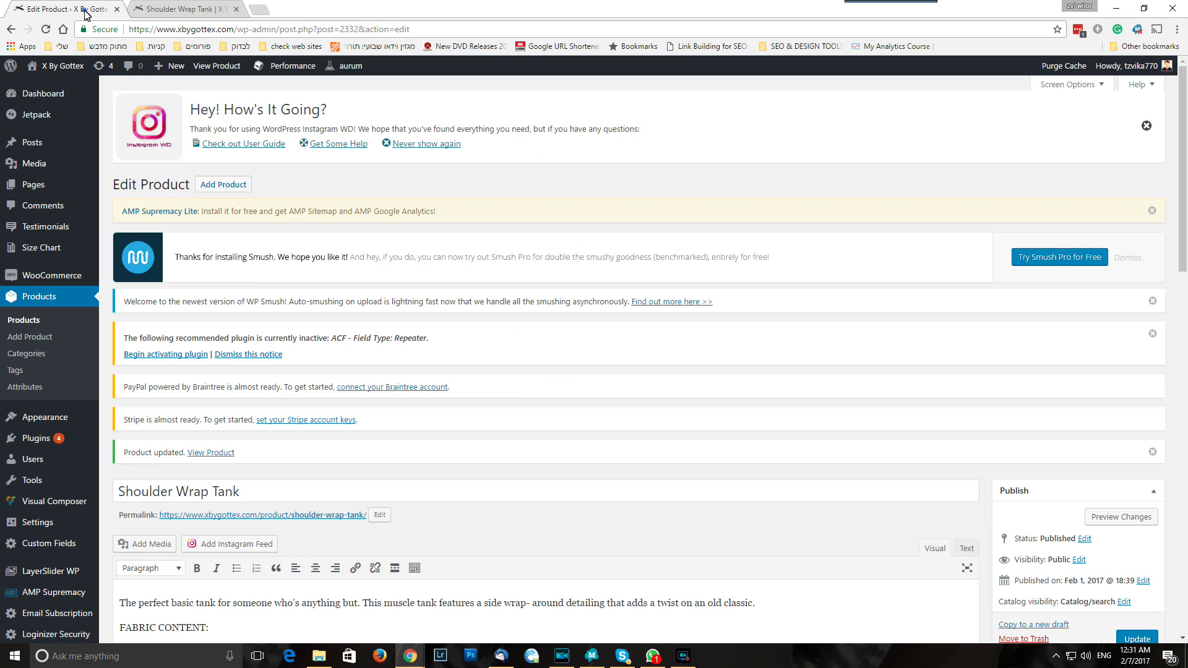
{"action": "scroll", "coordinate": [348, 390], "scroll_direction": "down", "scroll_amount": 12}
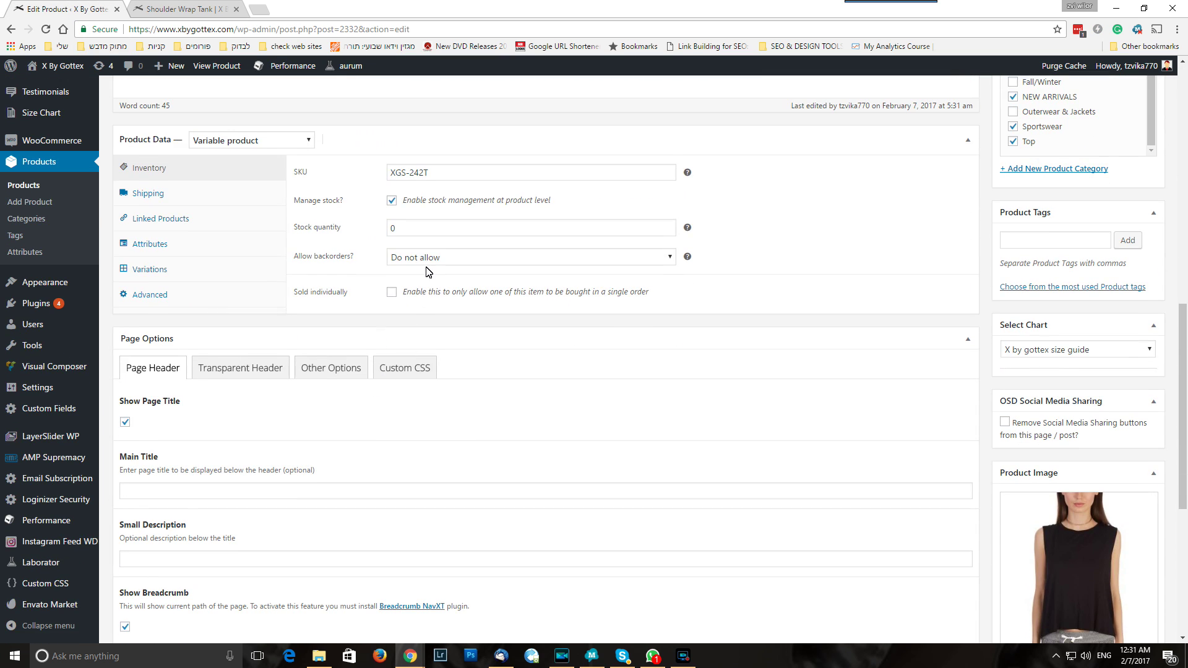
{"action": "left_click", "coordinate": [427, 259]}
{"action": "left_click", "coordinate": [429, 285]}
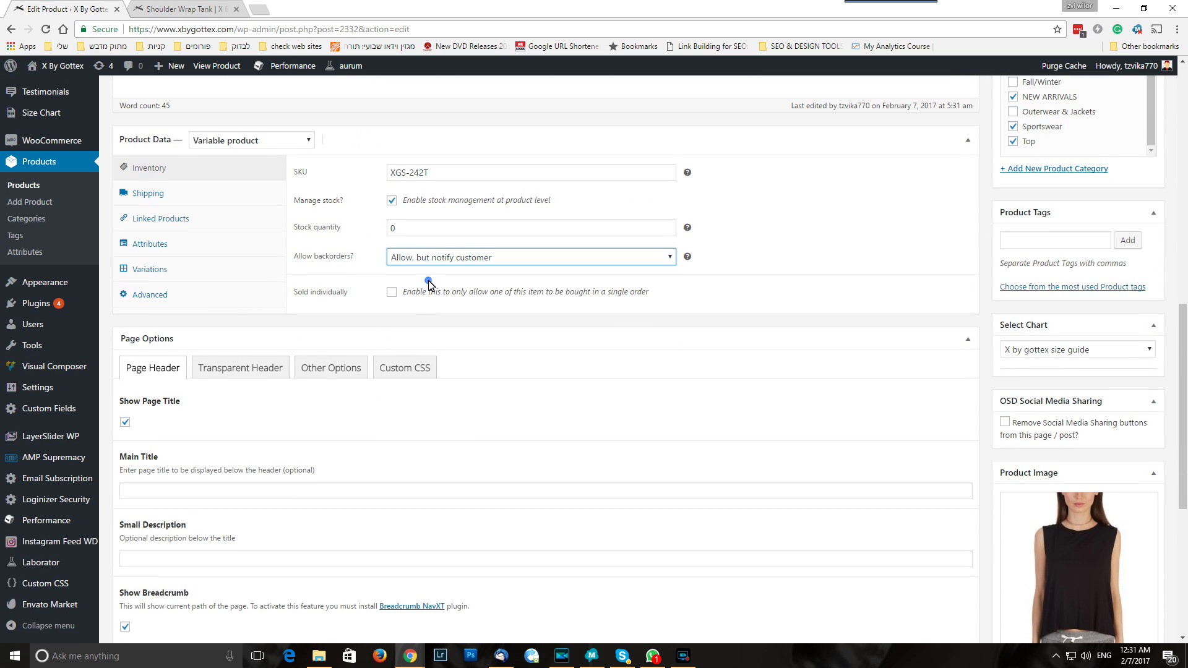
{"action": "scroll", "coordinate": [804, 285], "scroll_direction": "up", "scroll_amount": 5}
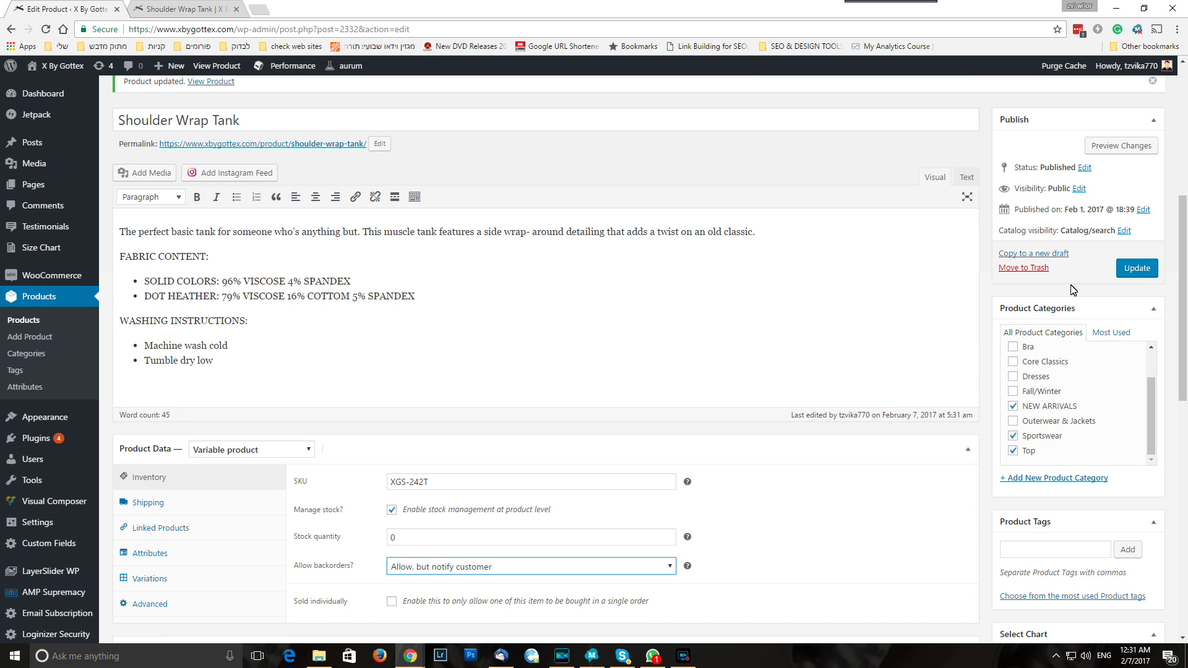
{"action": "left_click", "coordinate": [1130, 270]}
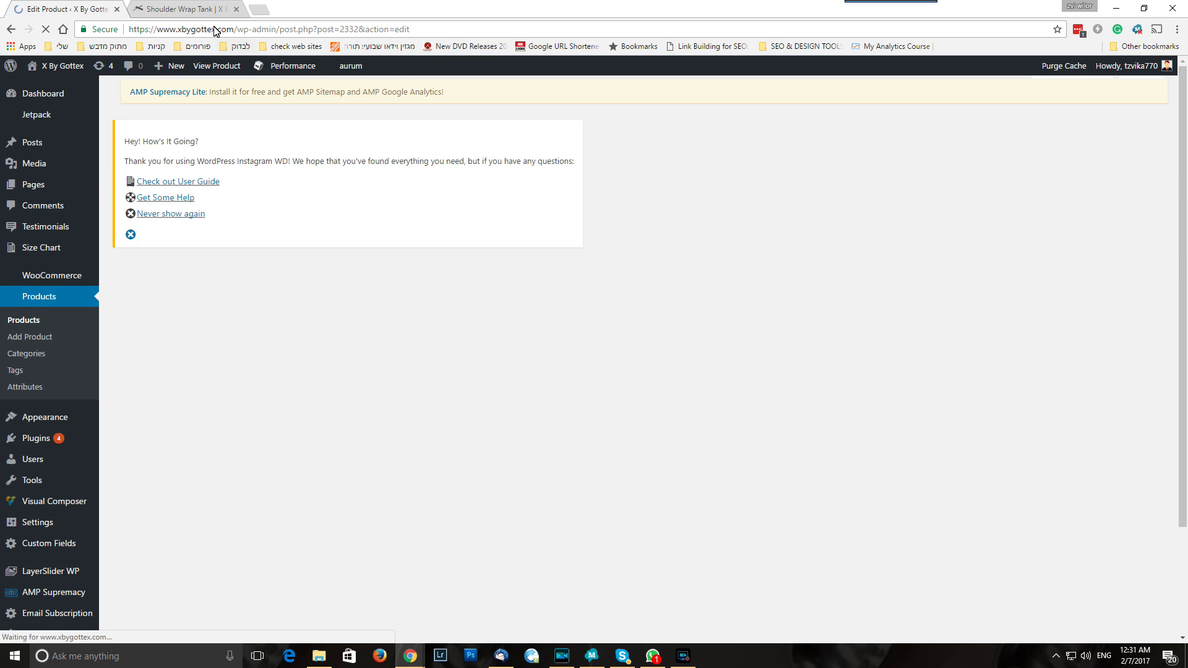
{"action": "left_click", "coordinate": [189, 9]}
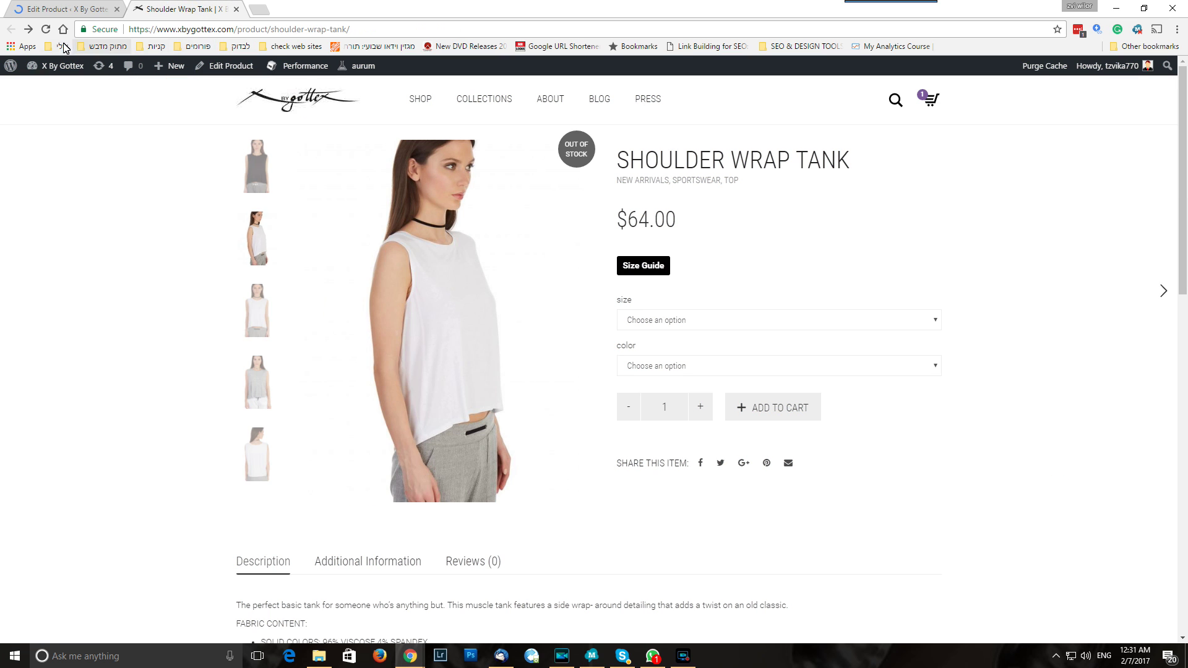
{"action": "left_click", "coordinate": [44, 29]}
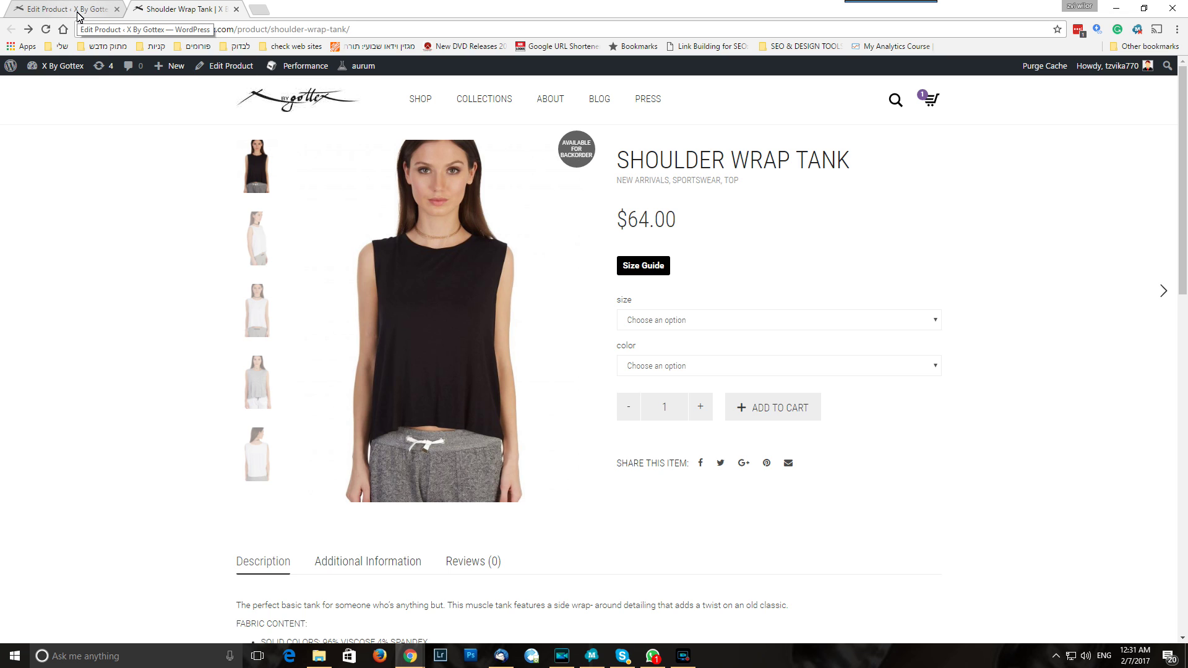
Step: Show the white tank photo on the storefront, then return to the Edit Product tab
{"action": "left_click", "coordinate": [266, 238]}
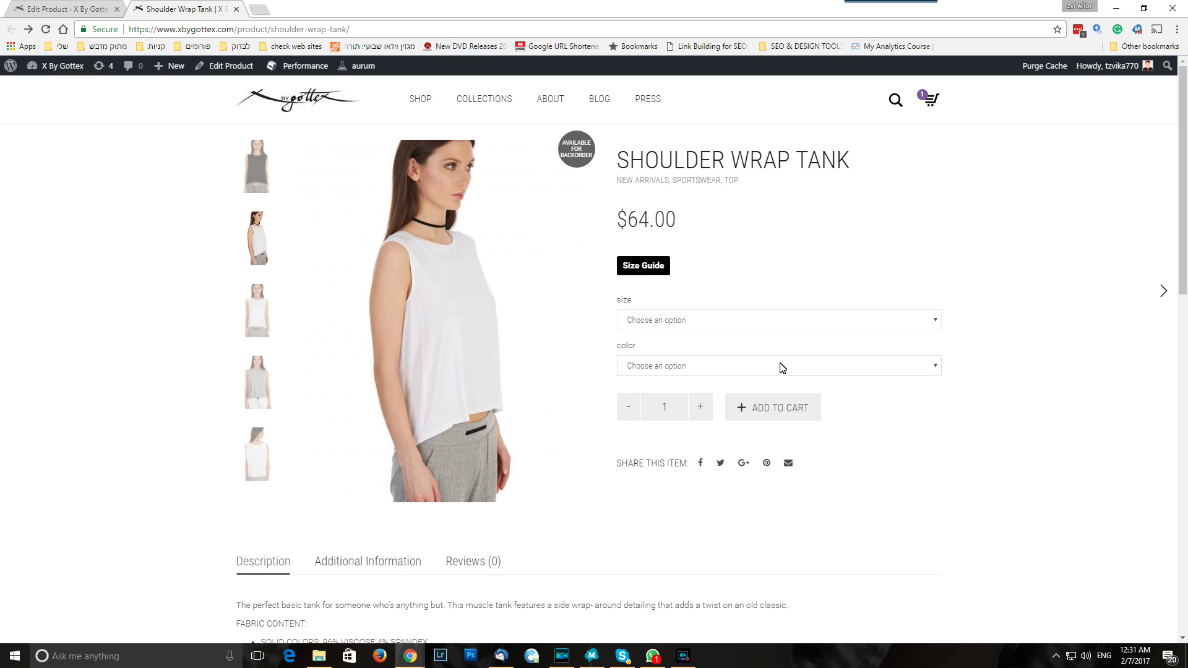
{"action": "left_click", "coordinate": [57, 11]}
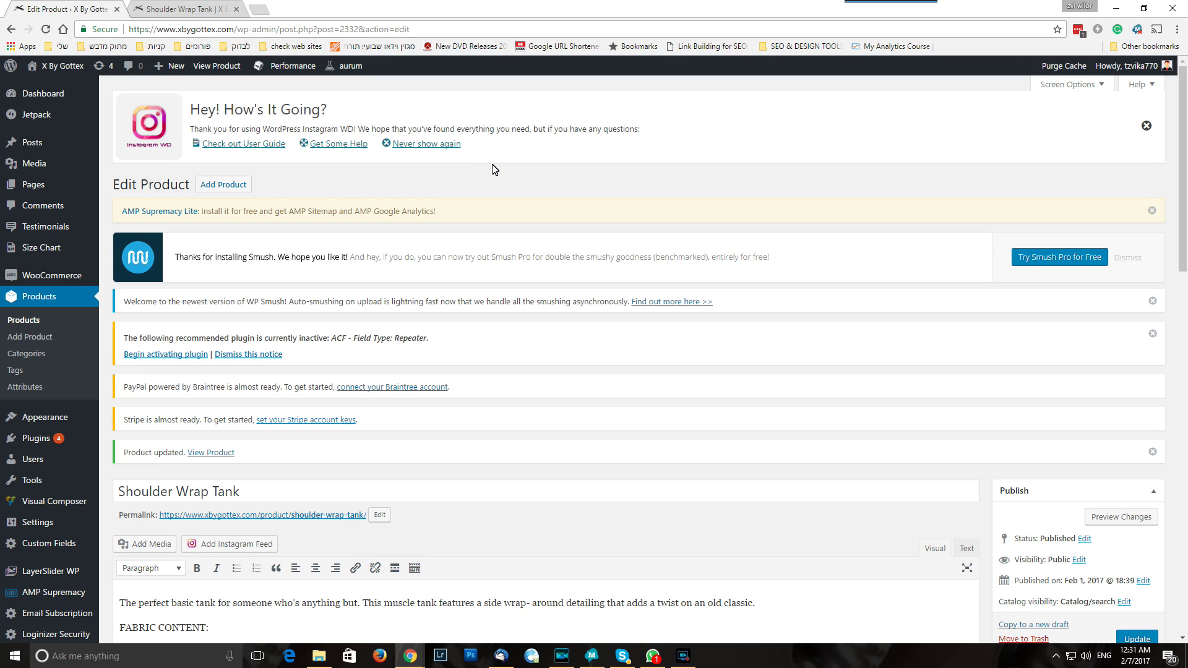
Step: Set stock quantity to 50, keep backorders 'Allow, but notify customer', and update the product
{"action": "scroll", "coordinate": [533, 264], "scroll_direction": "down", "scroll_amount": 1}
{"action": "scroll", "coordinate": [533, 264], "scroll_direction": "down", "scroll_amount": 9}
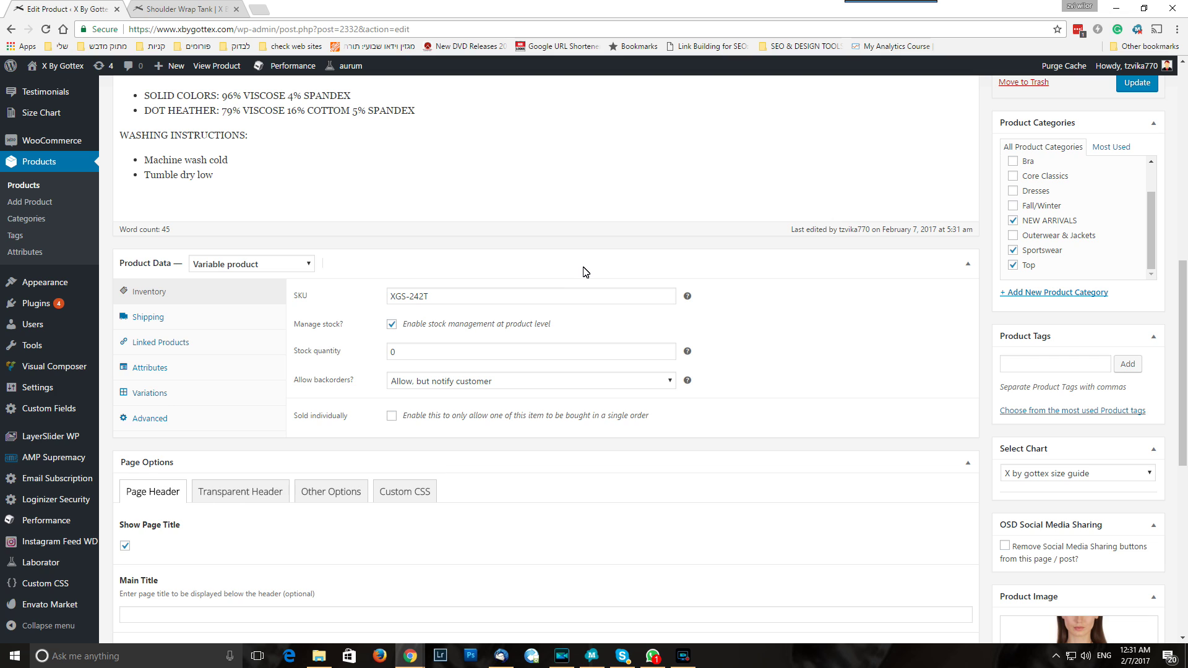
{"action": "double_click", "coordinate": [392, 356]}
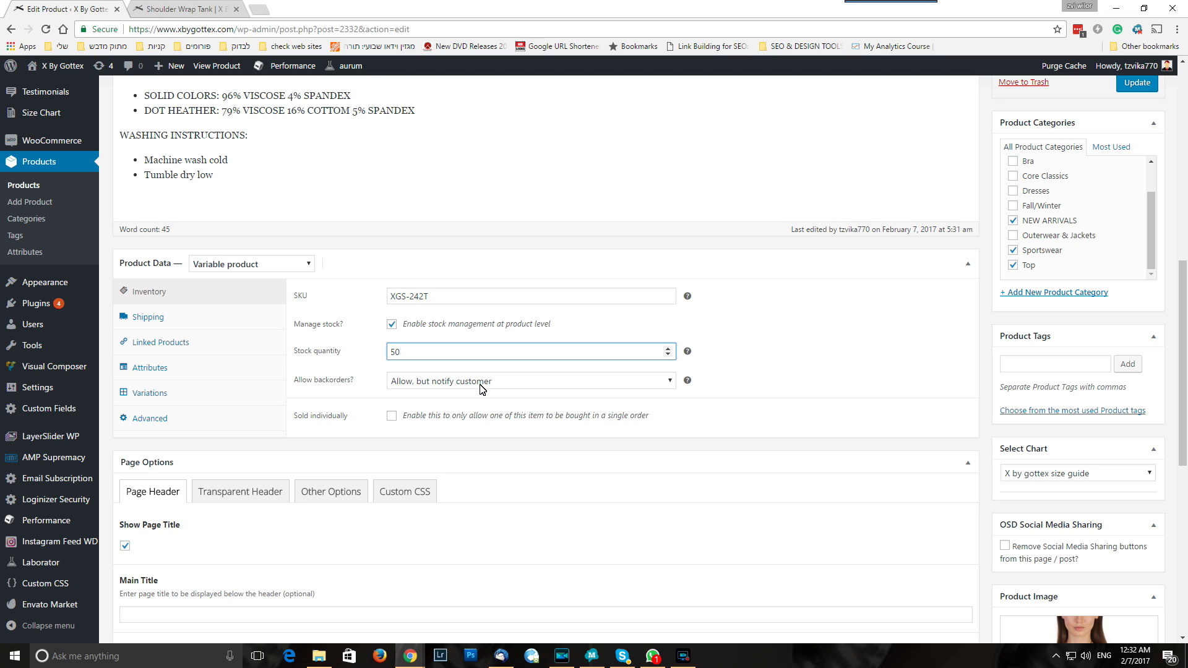
{"action": "left_click", "coordinate": [482, 389]}
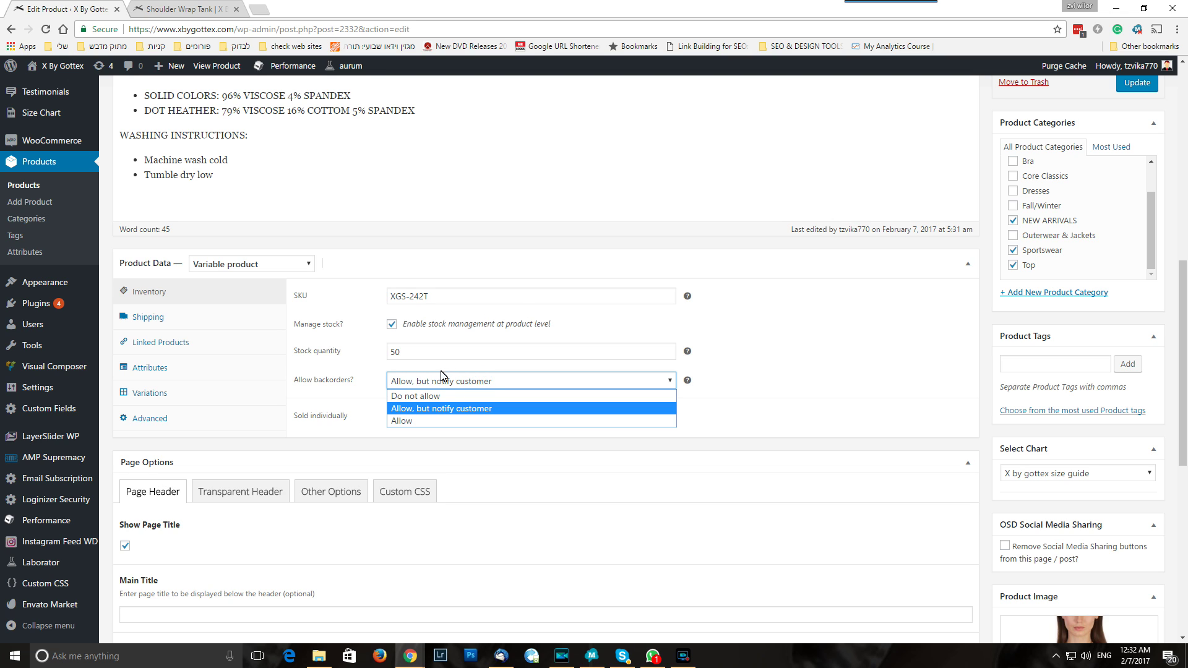
{"action": "left_click", "coordinate": [442, 408]}
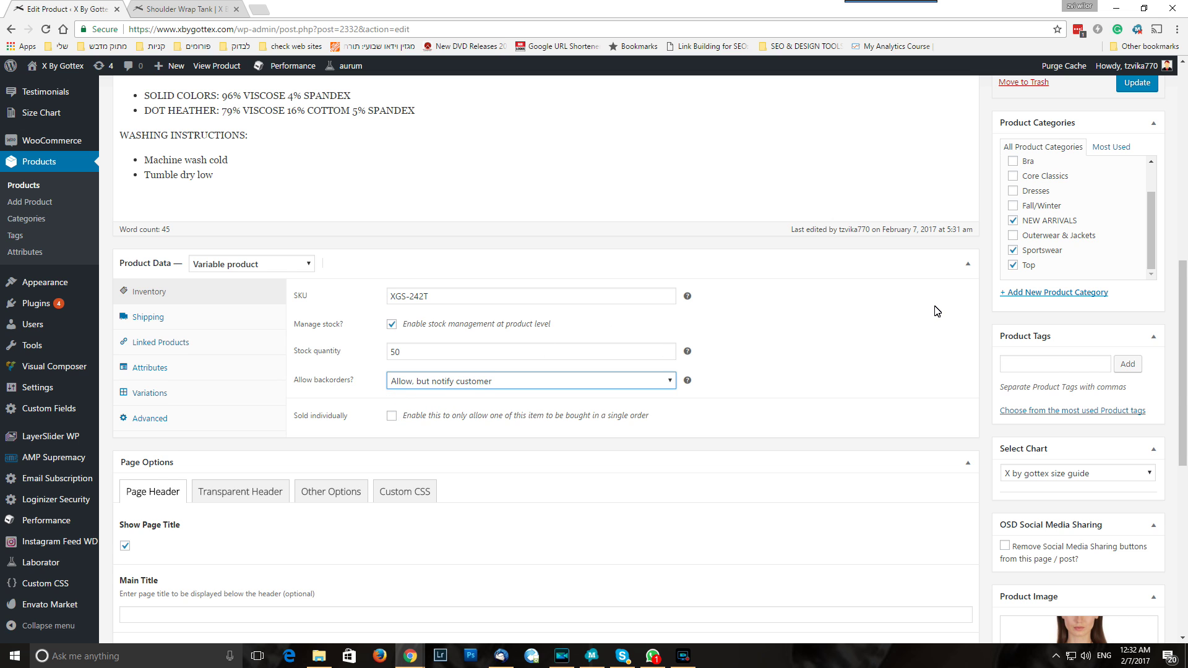
{"action": "scroll", "coordinate": [1125, 283], "scroll_direction": "up", "scroll_amount": 3}
{"action": "left_click", "coordinate": [1138, 270]}
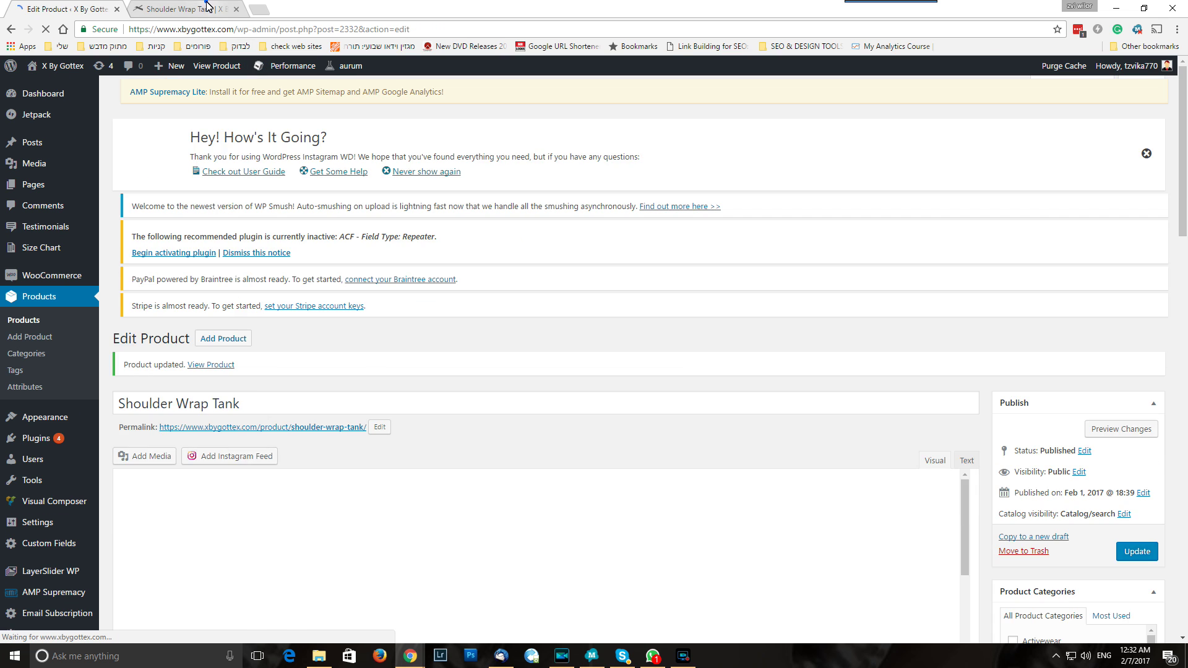
{"action": "left_click", "coordinate": [186, 9]}
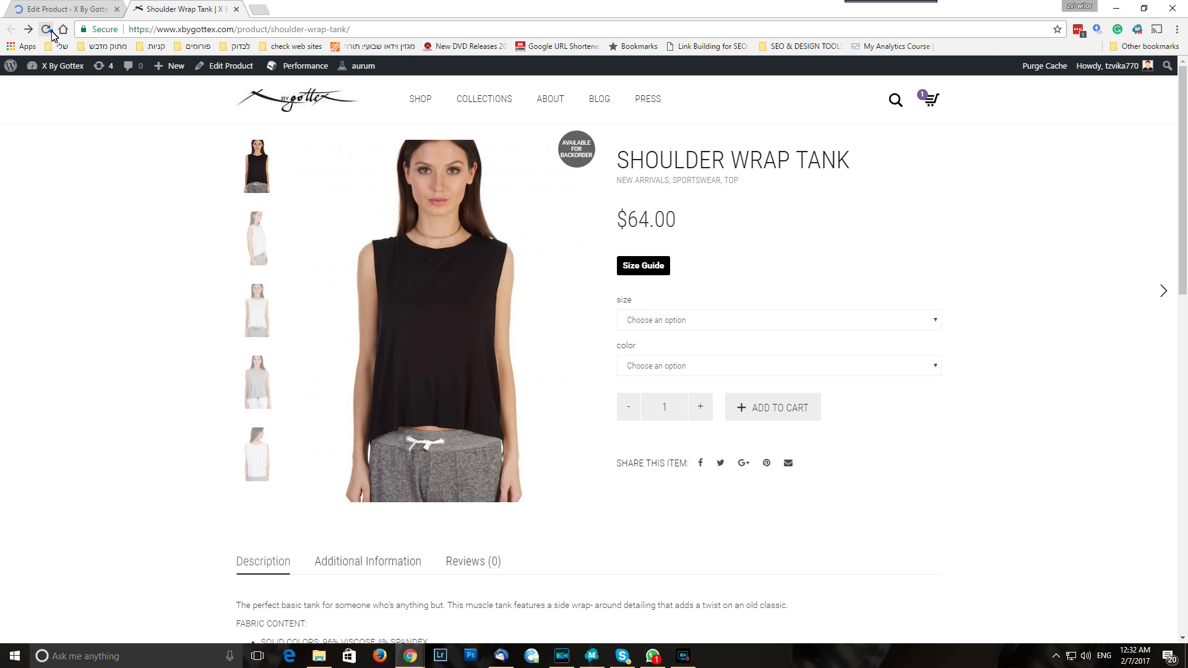
Step: Reload the storefront and select XS / Dots Heather to confirm 50 in stock, then return to the editor
{"action": "left_click", "coordinate": [50, 29]}
{"action": "left_click", "coordinate": [714, 321]}
{"action": "left_click", "coordinate": [708, 348]}
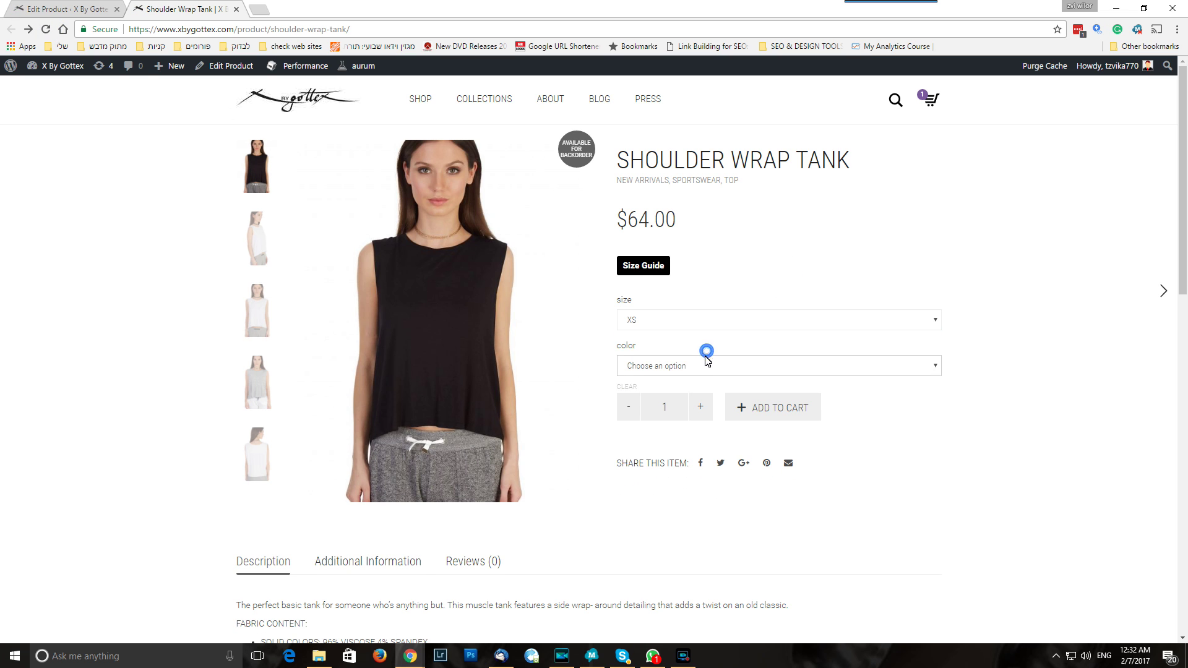
{"action": "left_click", "coordinate": [692, 367]}
{"action": "left_click", "coordinate": [687, 404]}
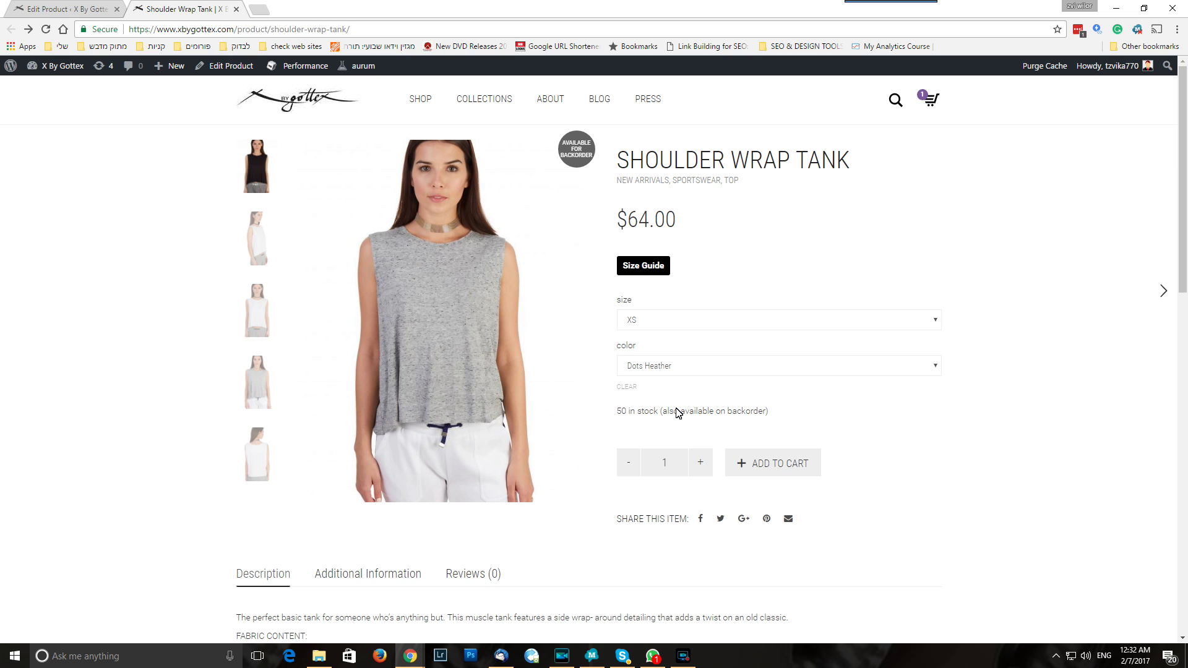
{"action": "left_click", "coordinate": [38, 6]}
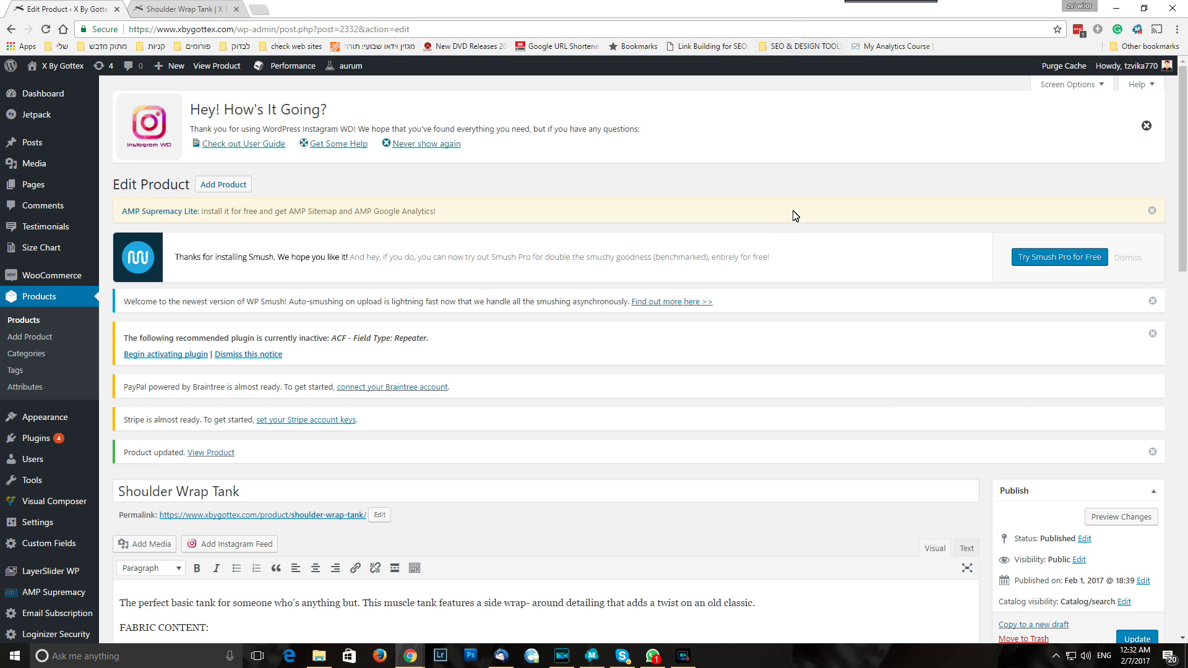
Step: Uncheck the product-level 'Manage stock?' box and show the 16 variations
{"action": "scroll", "coordinate": [775, 228], "scroll_direction": "down", "scroll_amount": 5}
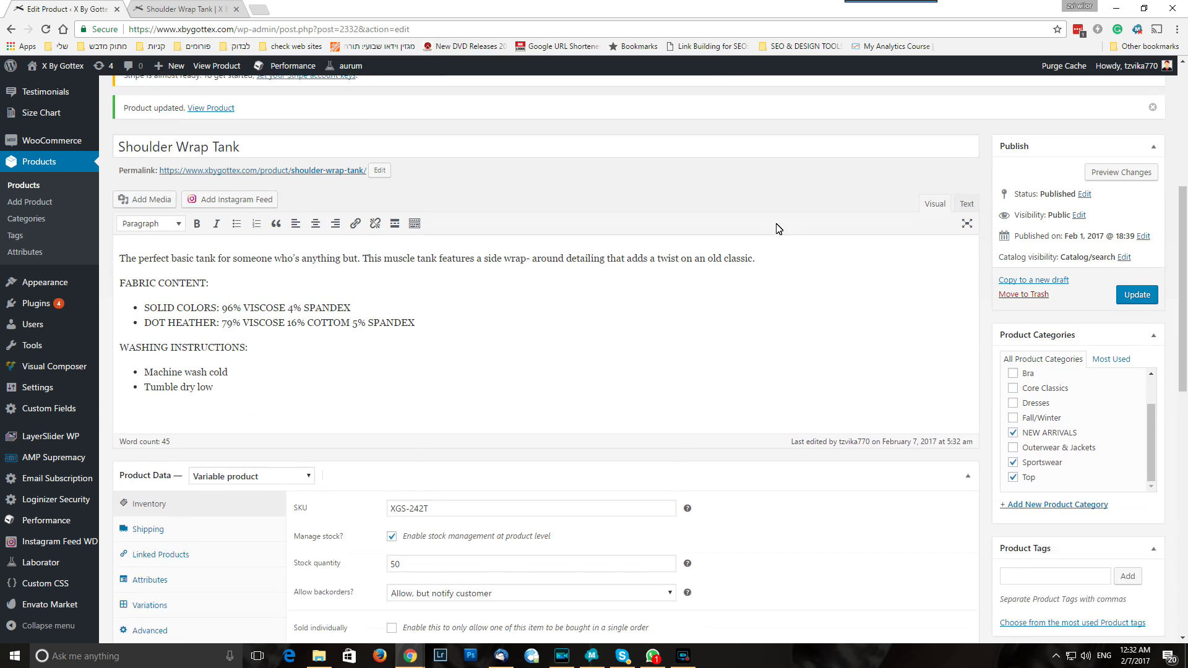
{"action": "scroll", "coordinate": [778, 228], "scroll_direction": "down", "scroll_amount": 1}
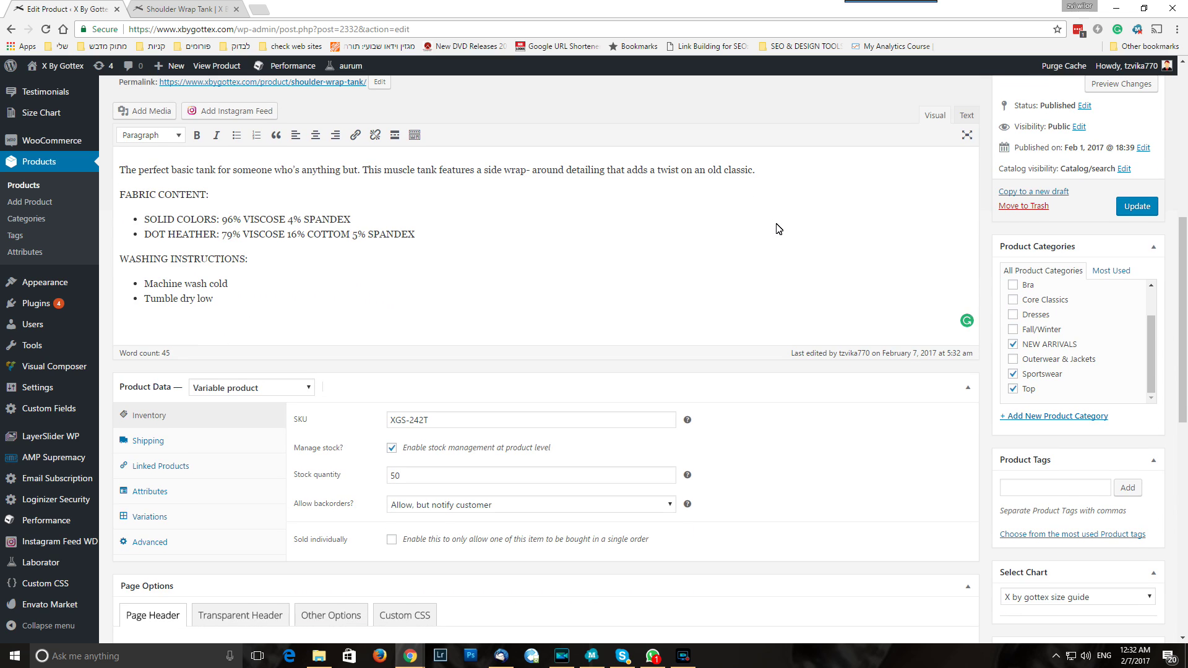
{"action": "left_click", "coordinate": [390, 449]}
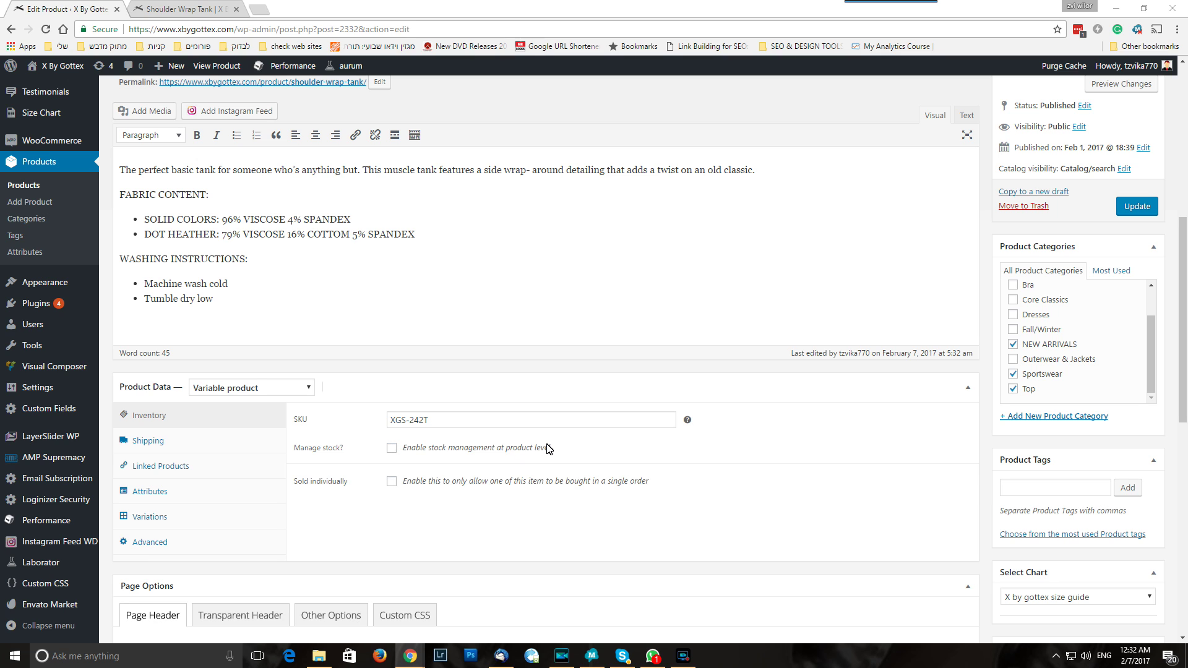
{"action": "key", "text": "F10"}
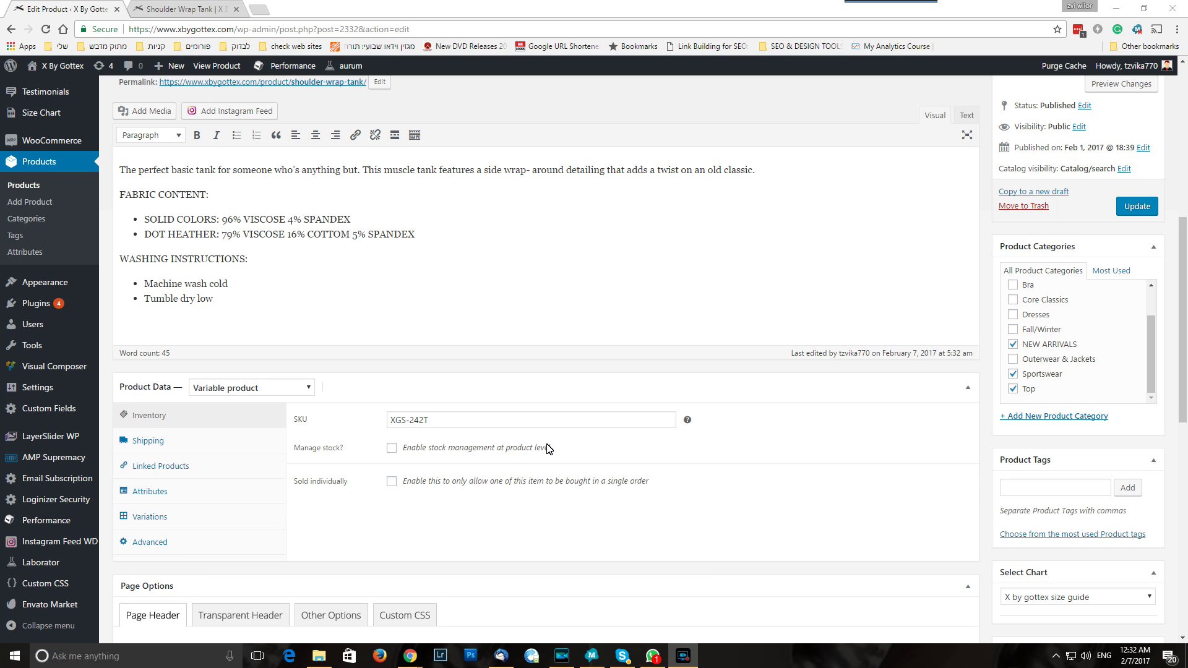
{"action": "left_click", "coordinate": [148, 519]}
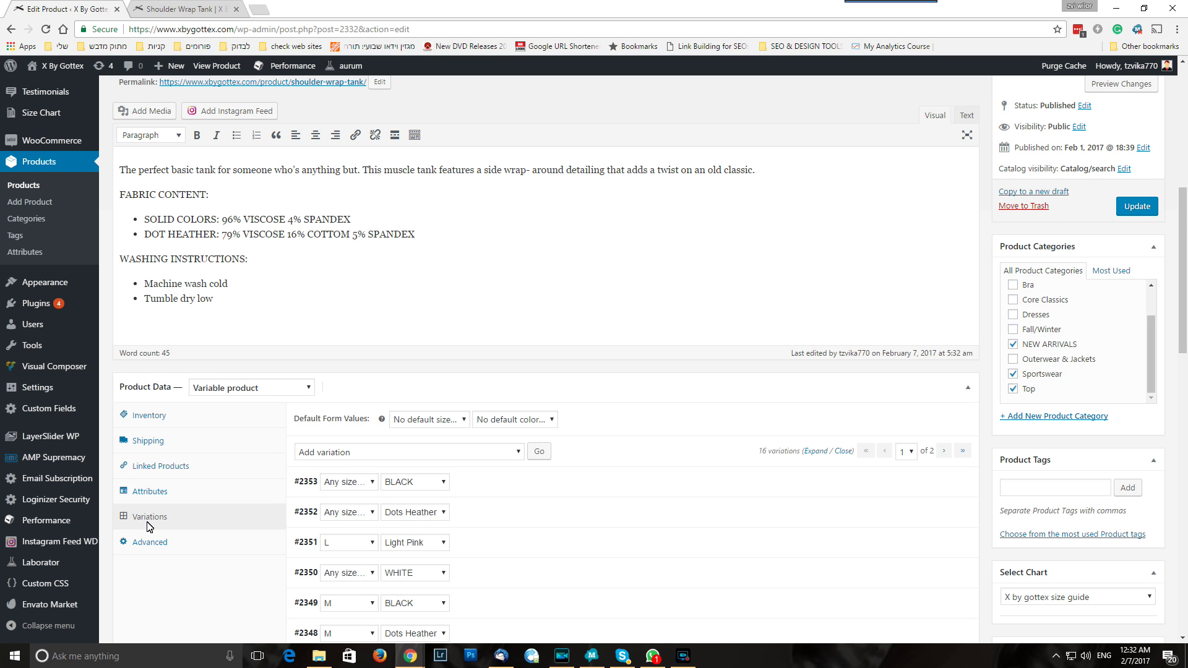
Step: Expand variation #2347 (M / Light Pink) and enable its own stock management
{"action": "scroll", "coordinate": [371, 458], "scroll_direction": "down", "scroll_amount": 4}
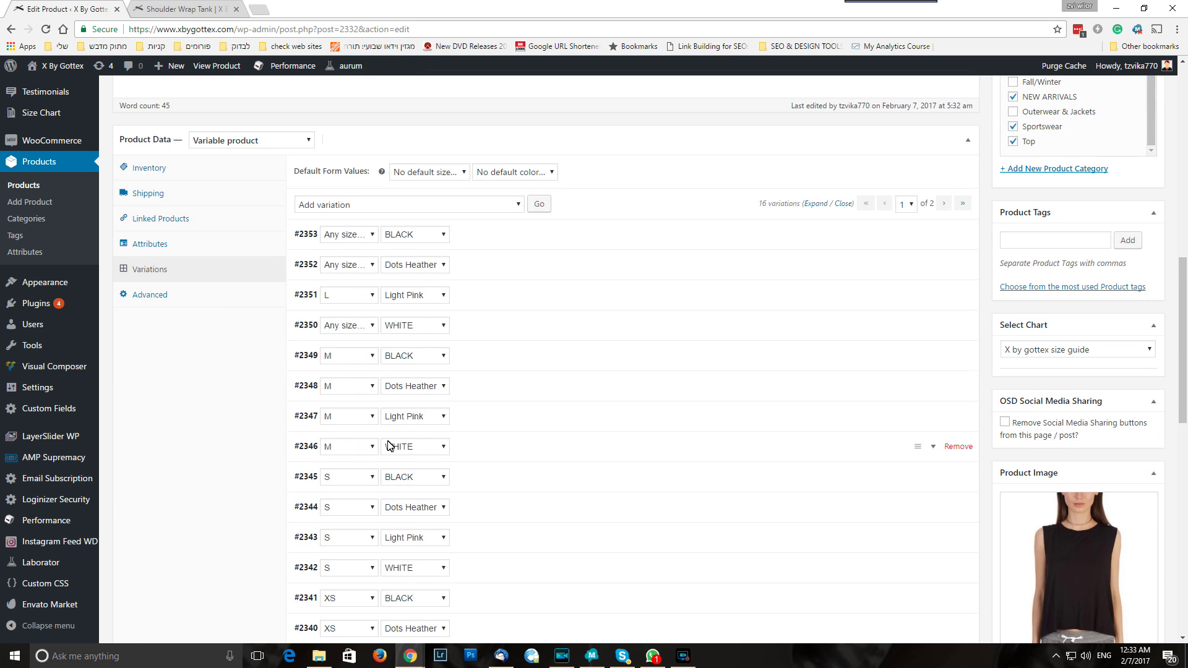
{"action": "scroll", "coordinate": [390, 445], "scroll_direction": "down", "scroll_amount": 2}
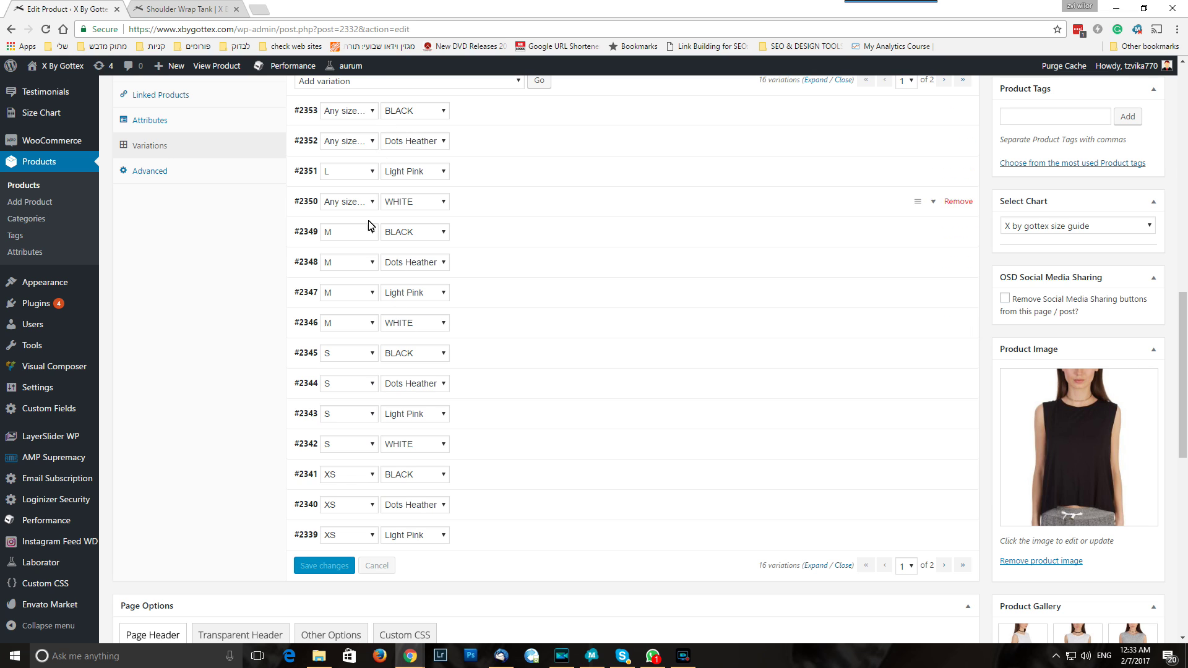
{"action": "left_click", "coordinate": [489, 292]}
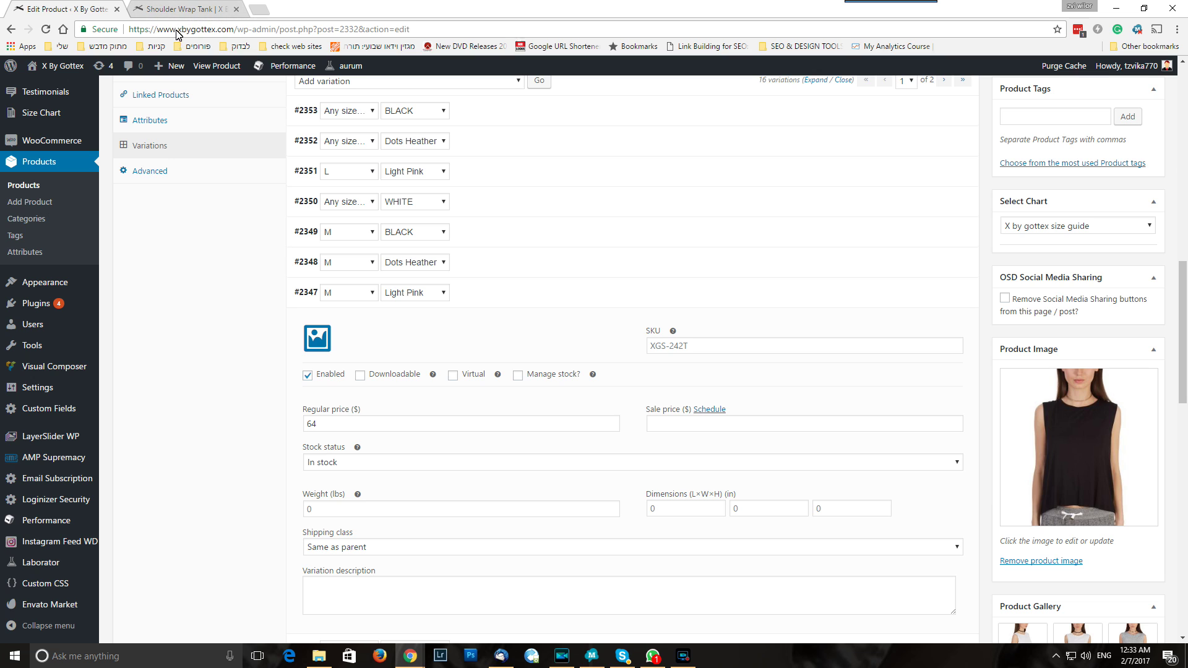
{"action": "left_click", "coordinate": [517, 379]}
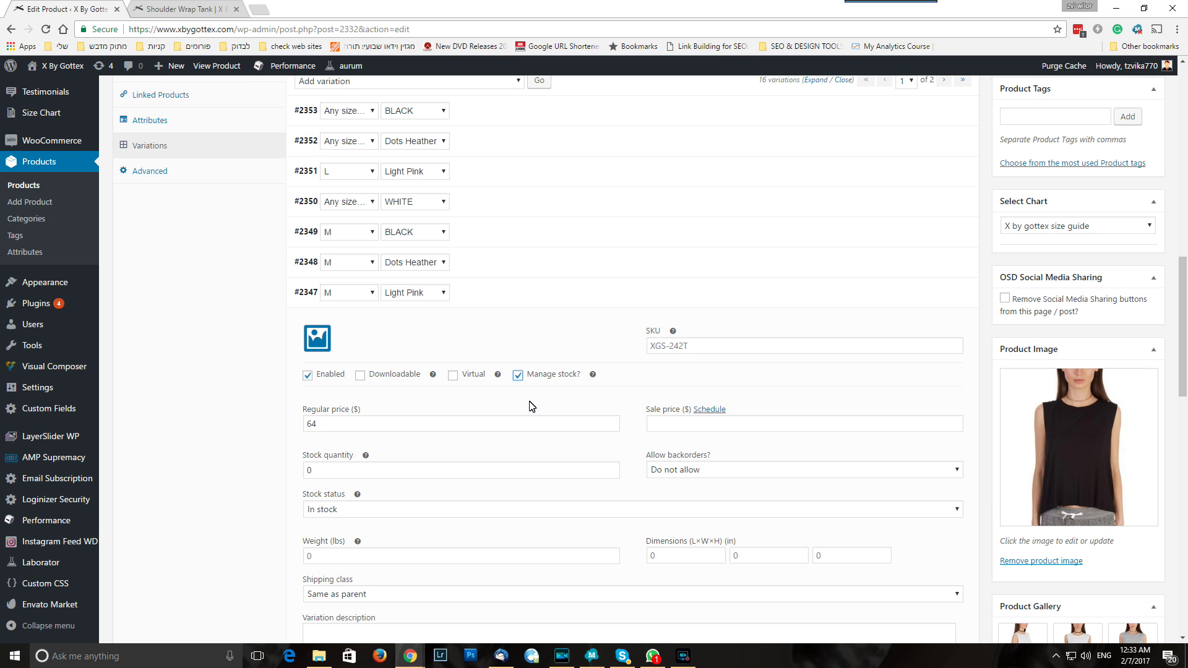
Step: Set variation #2347's stock status to Out of stock and update the product
{"action": "scroll", "coordinate": [529, 406], "scroll_direction": "down", "scroll_amount": 1}
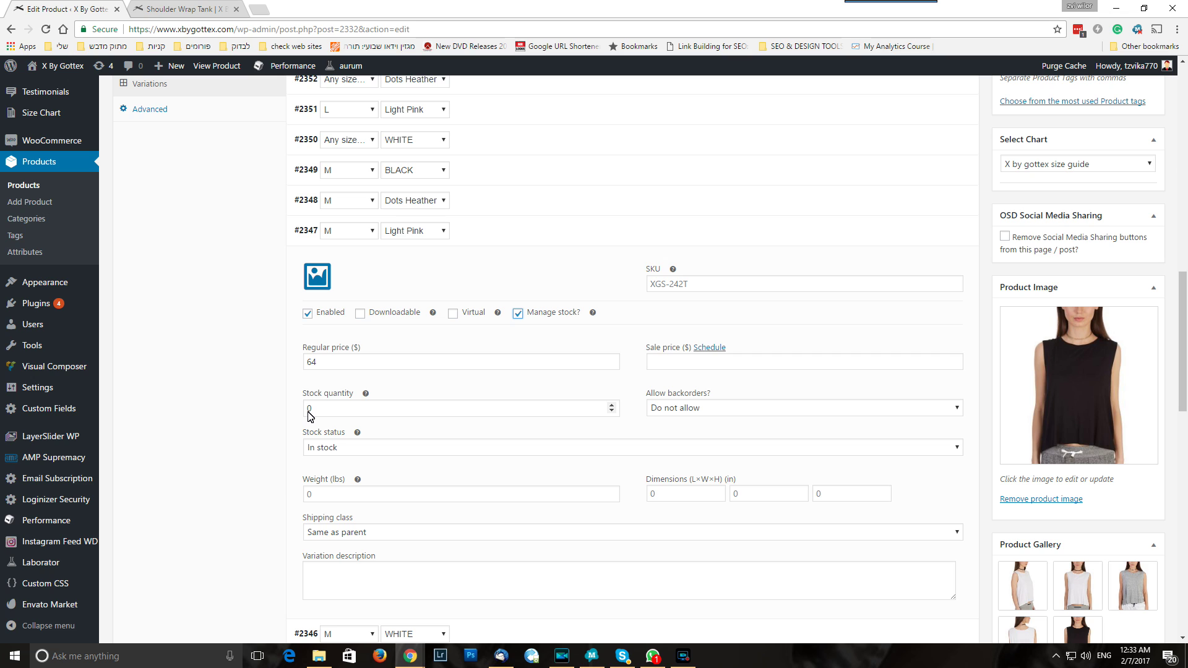
{"action": "left_click", "coordinate": [345, 450]}
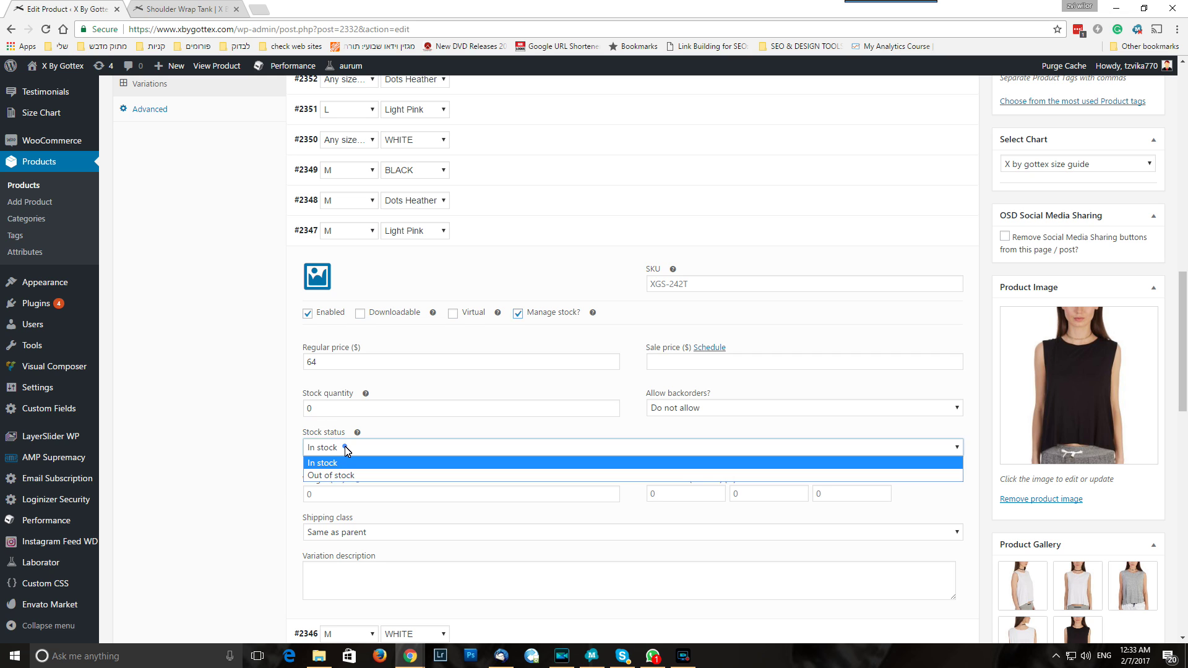
{"action": "left_click", "coordinate": [349, 474]}
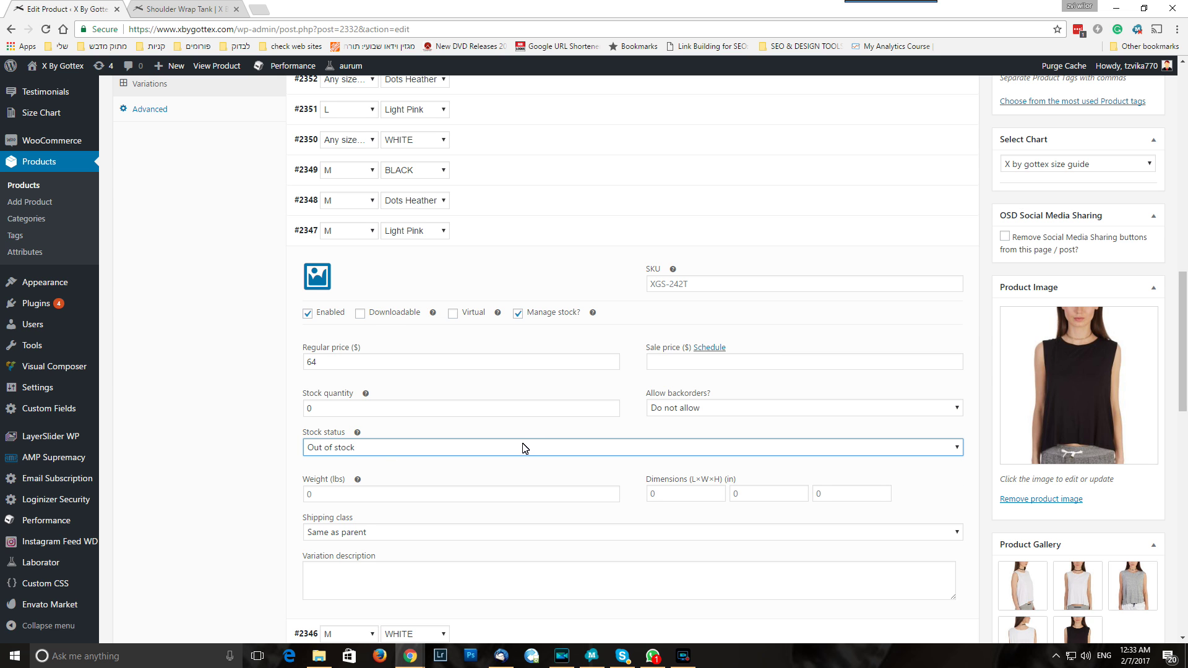
{"action": "scroll", "coordinate": [734, 283], "scroll_direction": "up", "scroll_amount": 3}
{"action": "scroll", "coordinate": [1008, 212], "scroll_direction": "up", "scroll_amount": 3}
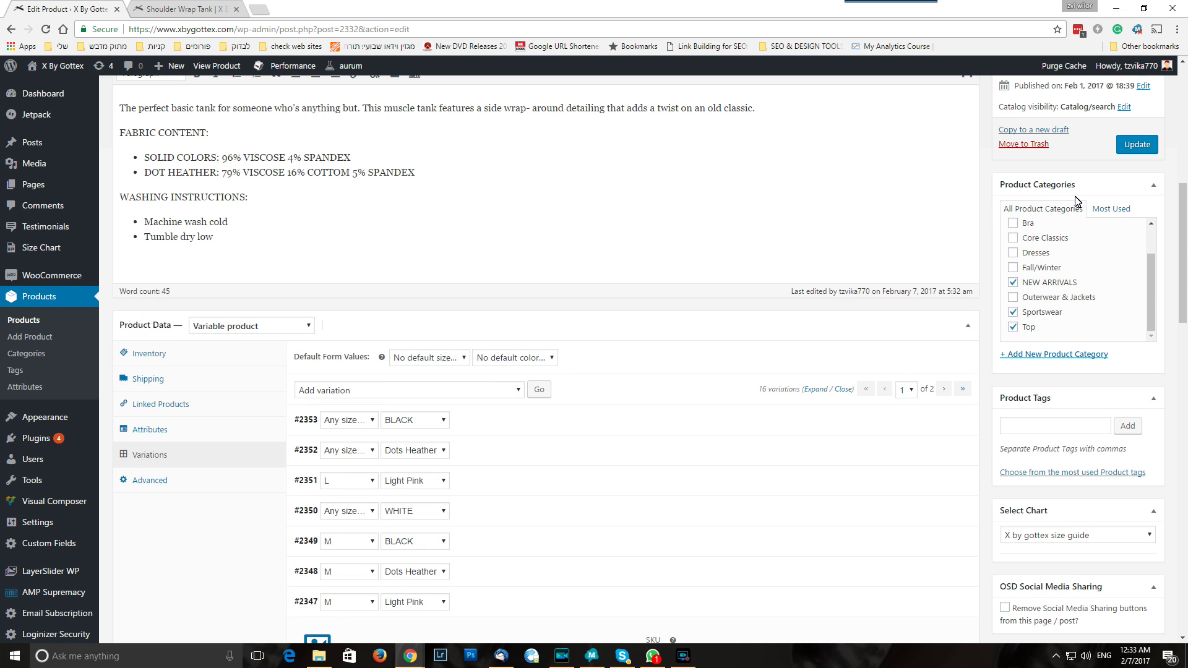
{"action": "scroll", "coordinate": [642, 363], "scroll_direction": "down", "scroll_amount": 5}
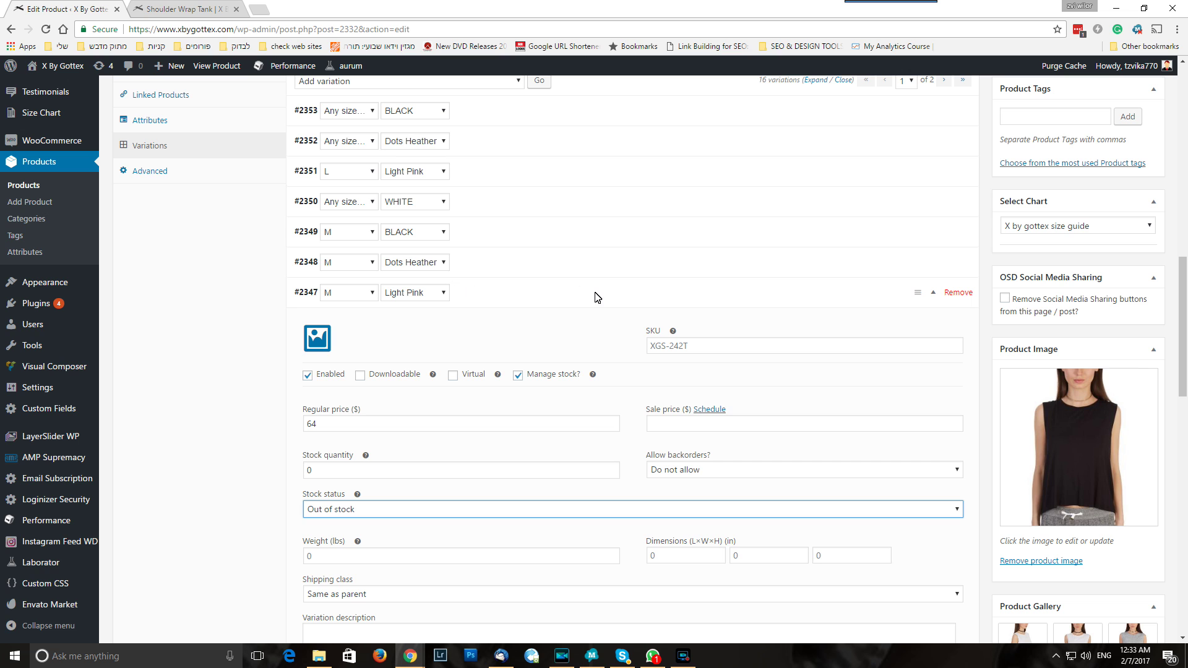
{"action": "scroll", "coordinate": [598, 299], "scroll_direction": "up", "scroll_amount": 5}
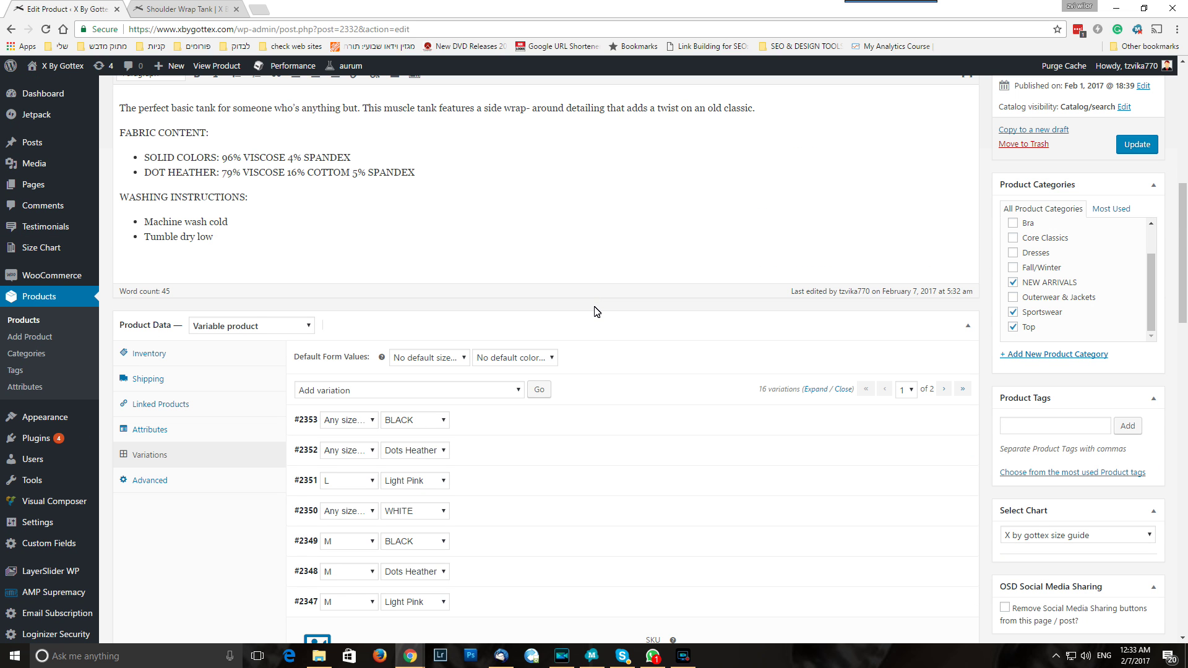
{"action": "left_click", "coordinate": [1149, 149]}
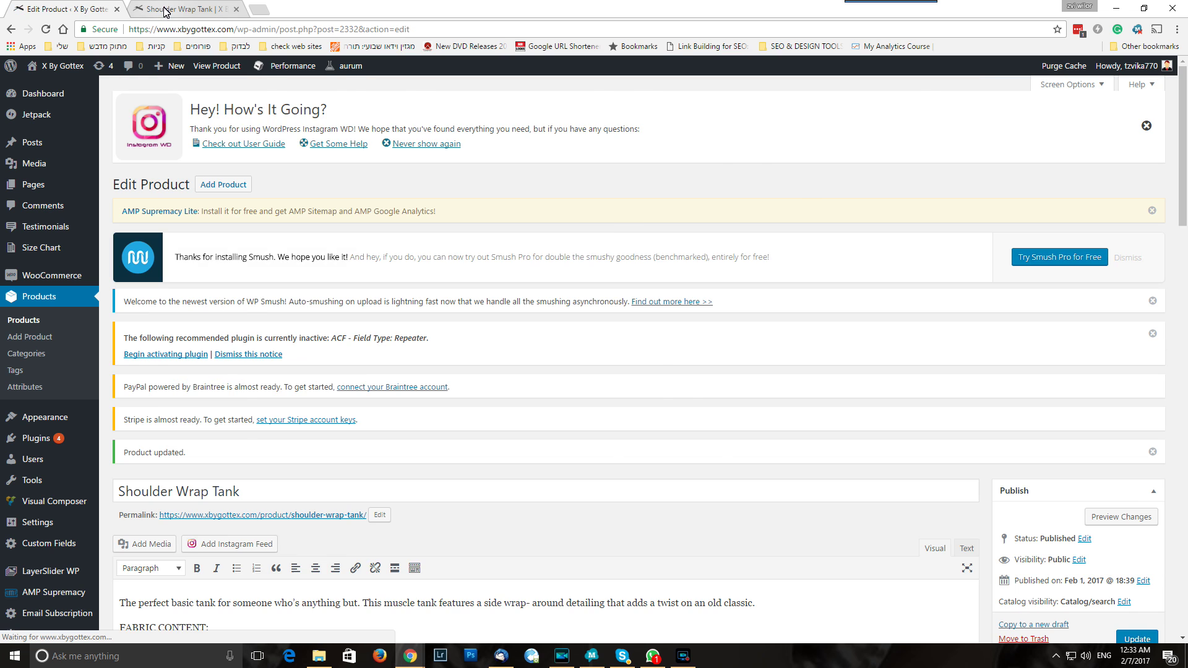
Step: Reload the storefront and select size M, Light Pink to confirm Out of stock, then return to editing
{"action": "left_click", "coordinate": [166, 10]}
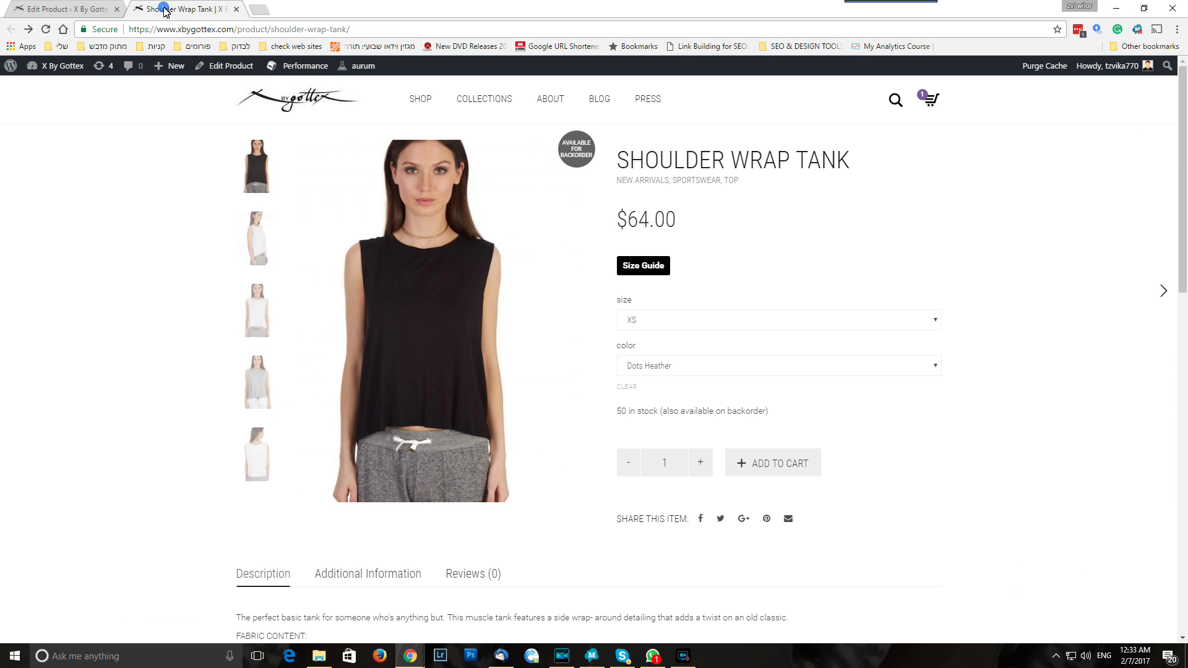
{"action": "left_click", "coordinate": [46, 29]}
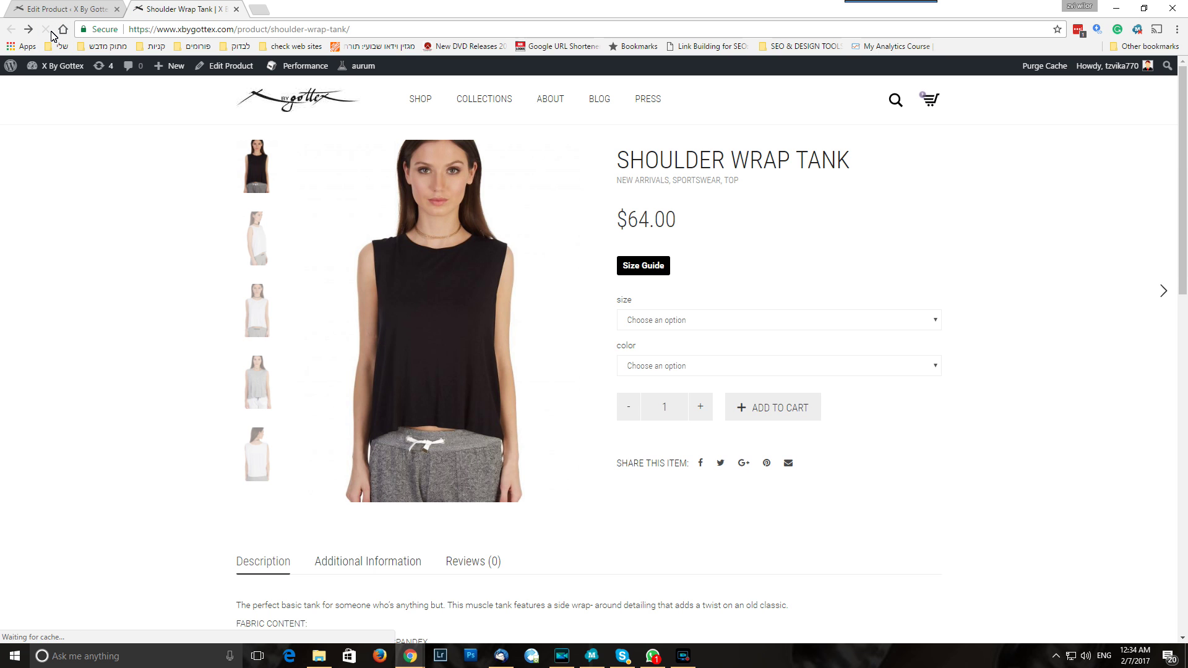
{"action": "left_click", "coordinate": [733, 320]}
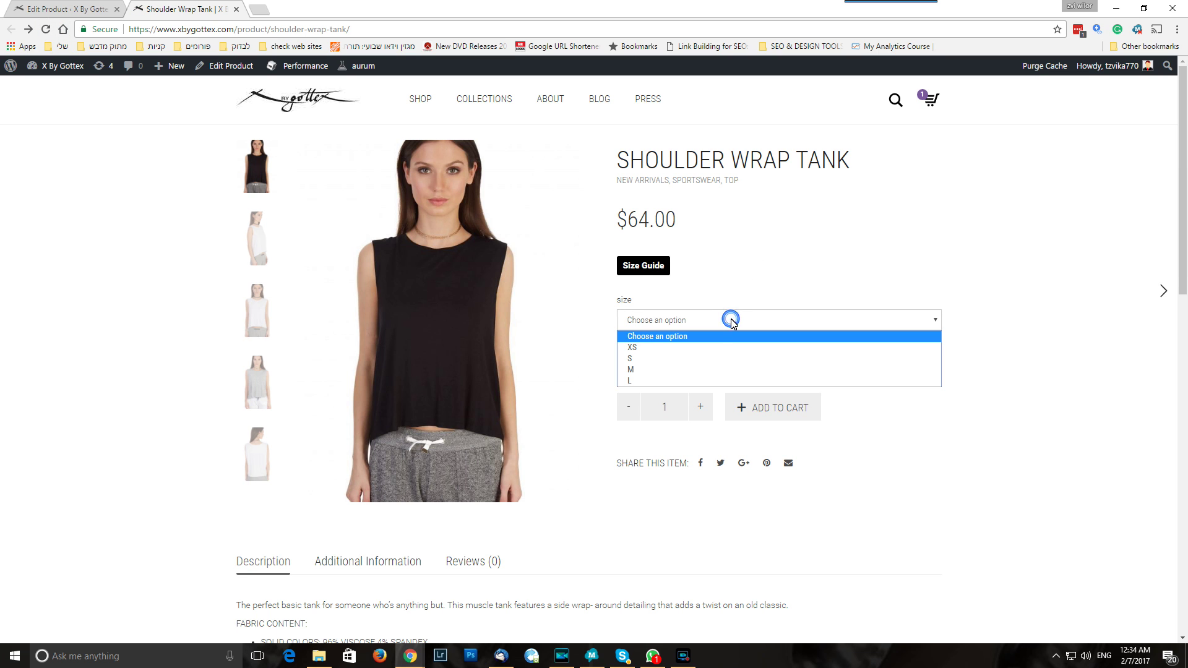
{"action": "left_click", "coordinate": [716, 370]}
{"action": "left_click", "coordinate": [712, 364]}
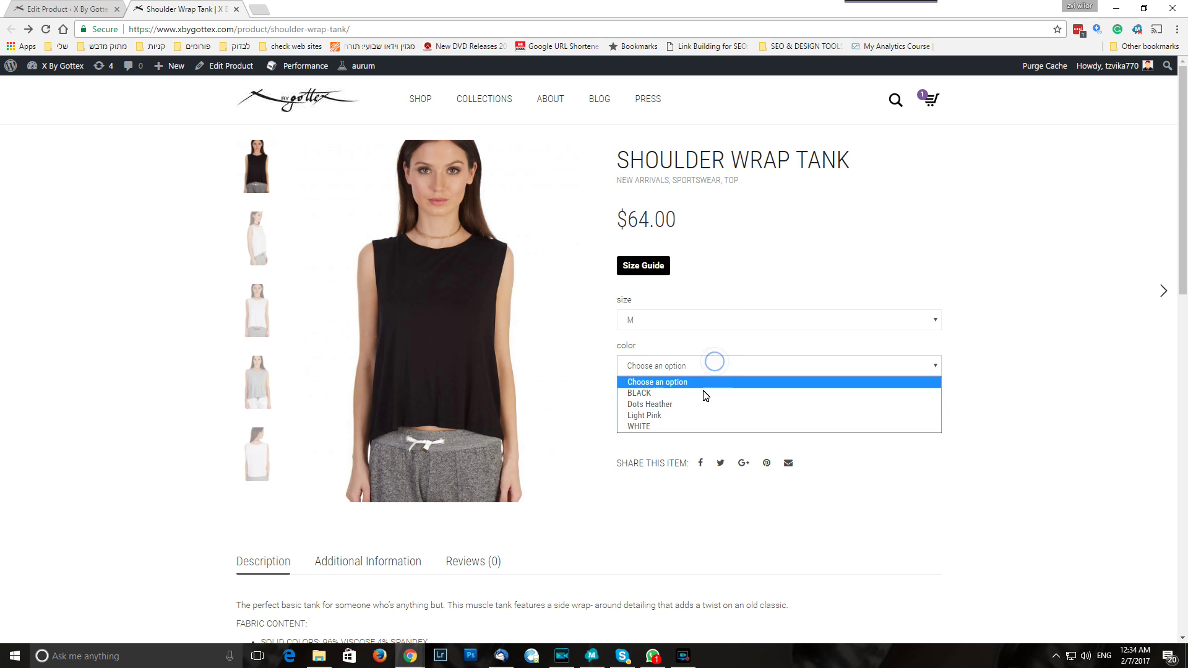
{"action": "left_click", "coordinate": [701, 415]}
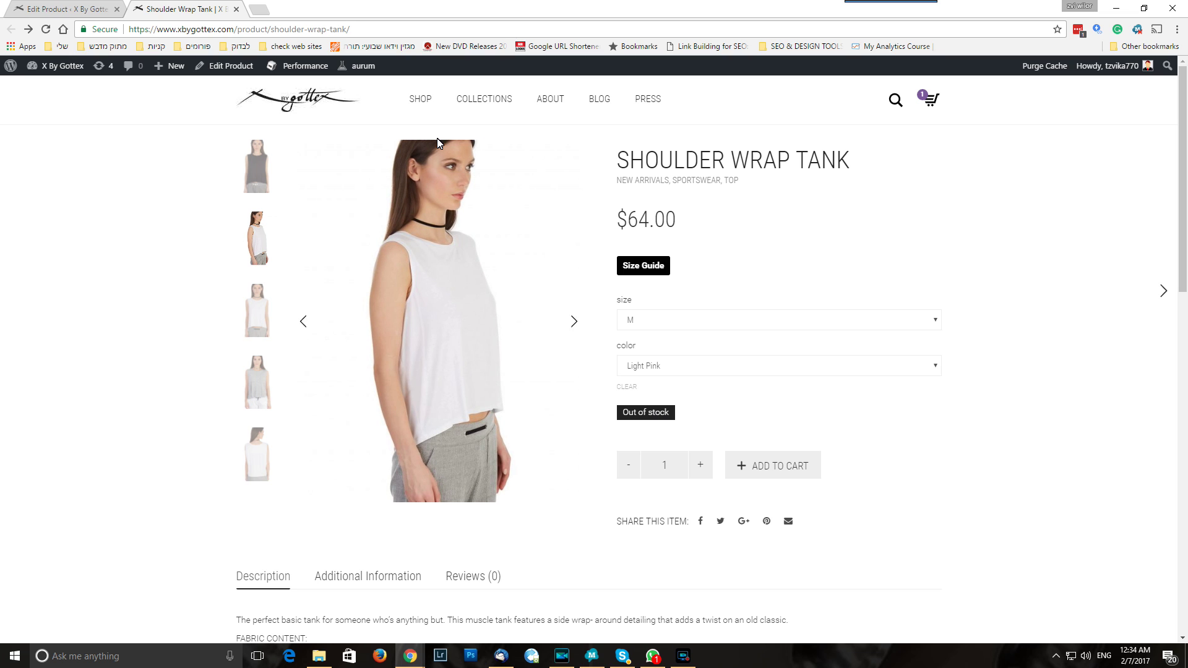
{"action": "left_click", "coordinate": [93, 8]}
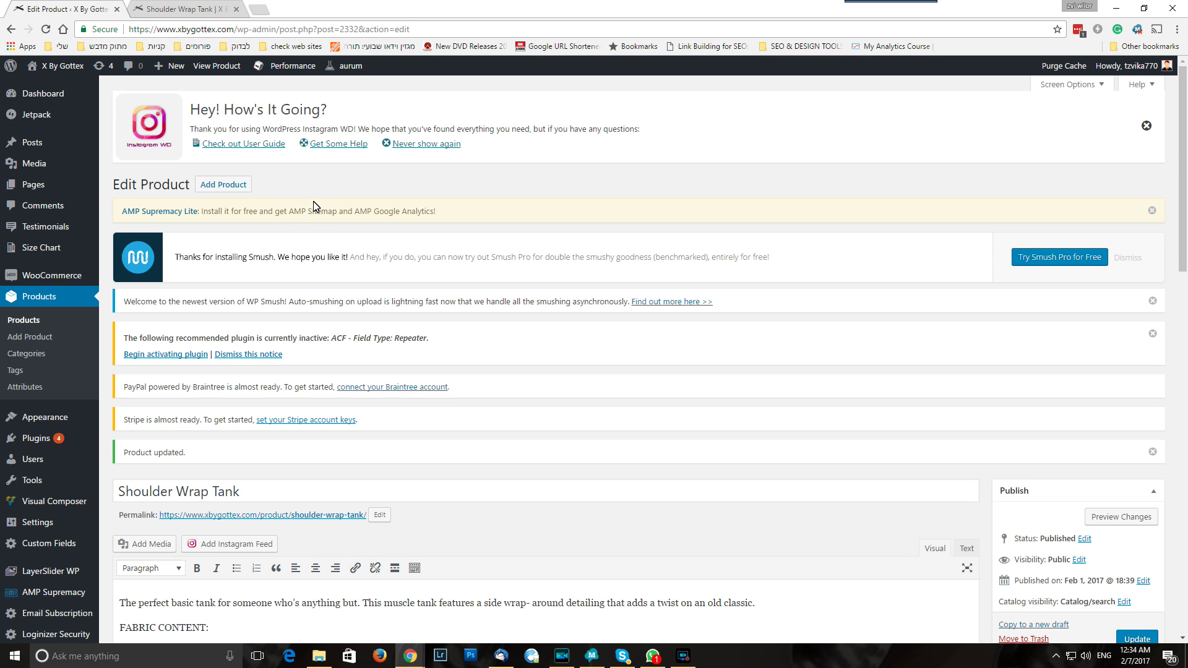
Step: Show the Shoulder Wrap Tank's variations list, dismissing the variation order prompt unchanged
{"action": "scroll", "coordinate": [317, 207], "scroll_direction": "down", "scroll_amount": 9}
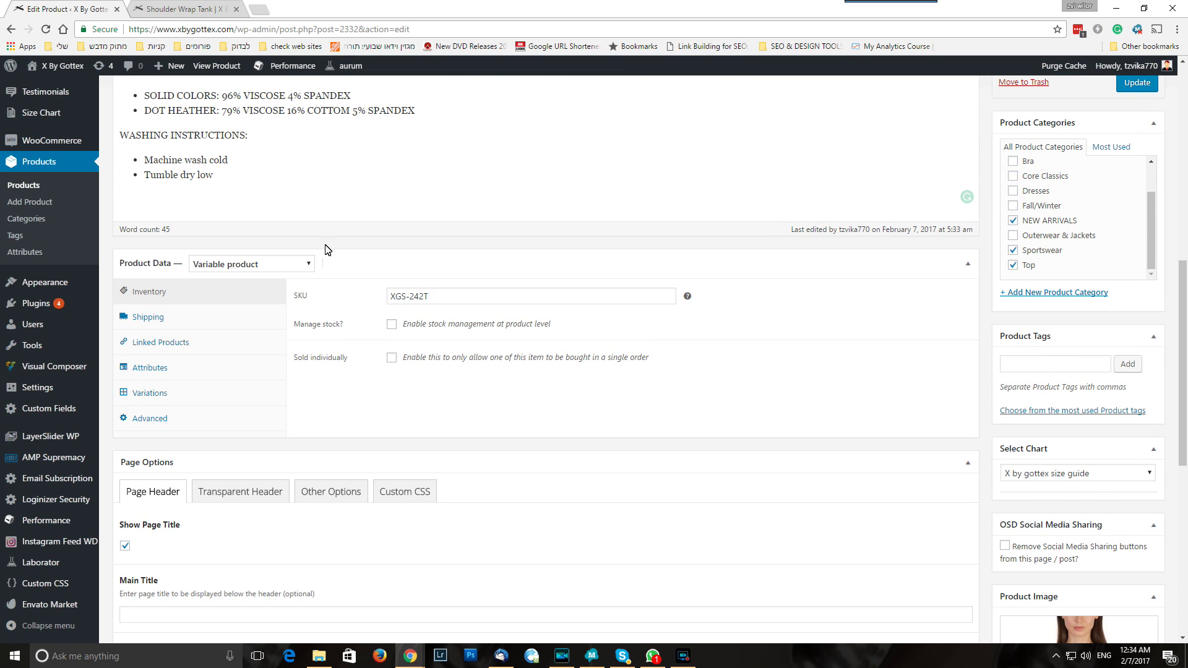
{"action": "scroll", "coordinate": [326, 247], "scroll_direction": "up", "scroll_amount": 9}
{"action": "scroll", "coordinate": [326, 247], "scroll_direction": "down", "scroll_amount": 7}
{"action": "scroll", "coordinate": [307, 289], "scroll_direction": "down", "scroll_amount": 2}
{"action": "left_click", "coordinate": [150, 394]}
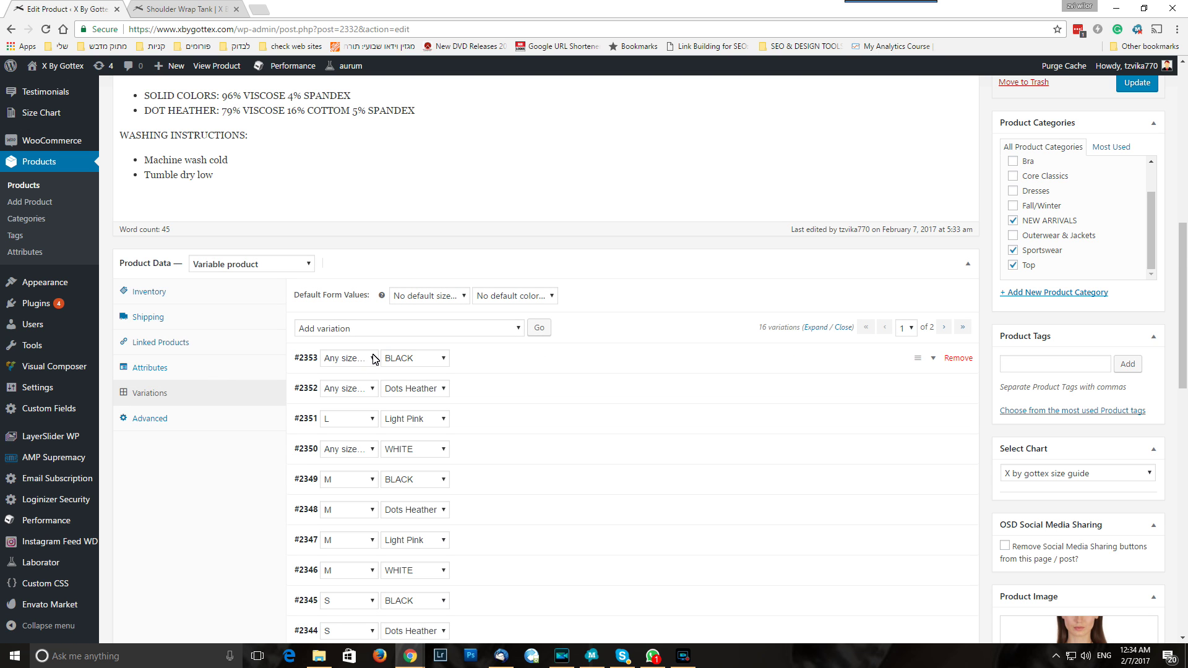
{"action": "scroll", "coordinate": [392, 362], "scroll_direction": "down", "scroll_amount": 2}
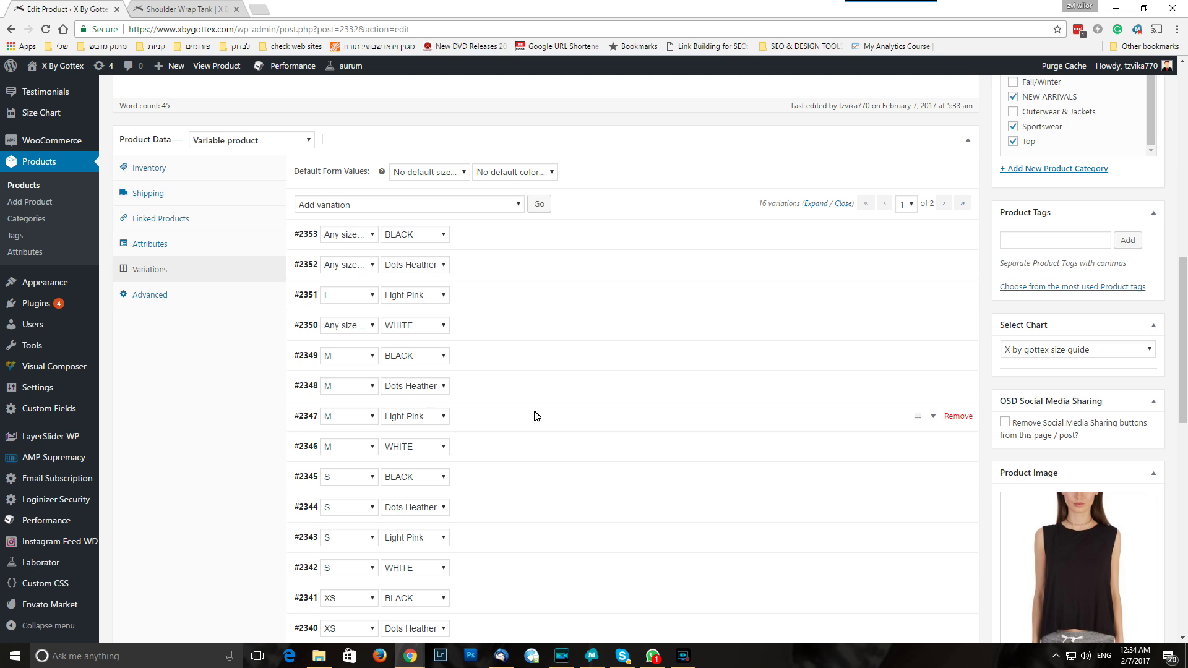
{"action": "left_click", "coordinate": [918, 418]}
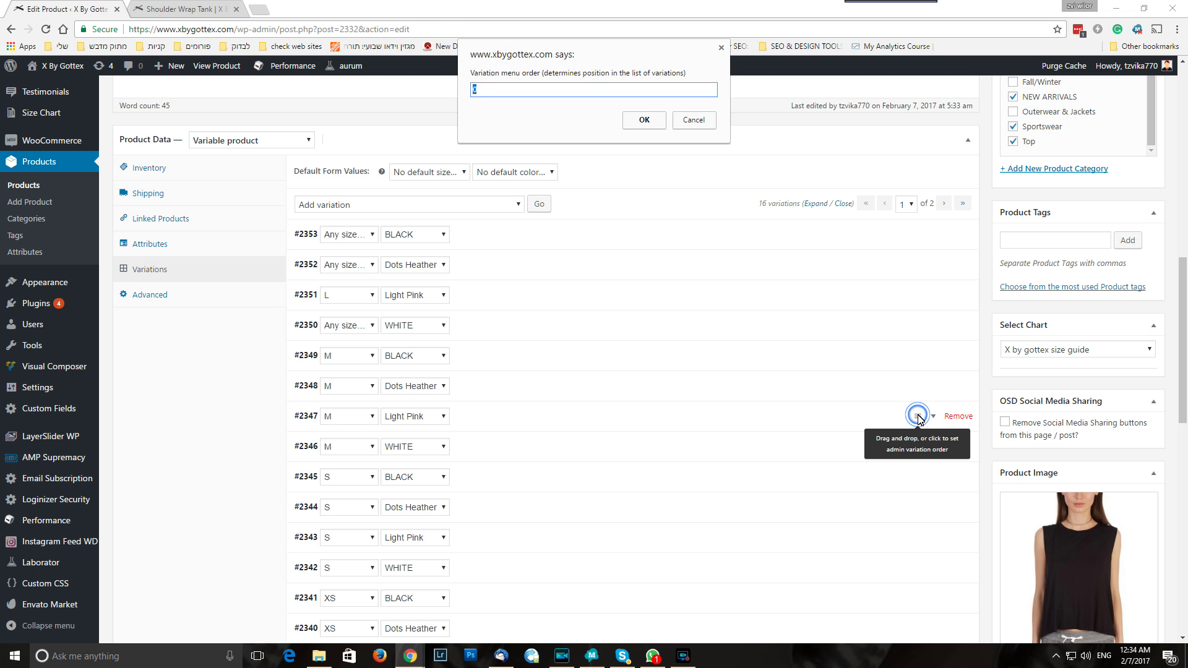
{"action": "left_click", "coordinate": [721, 47]}
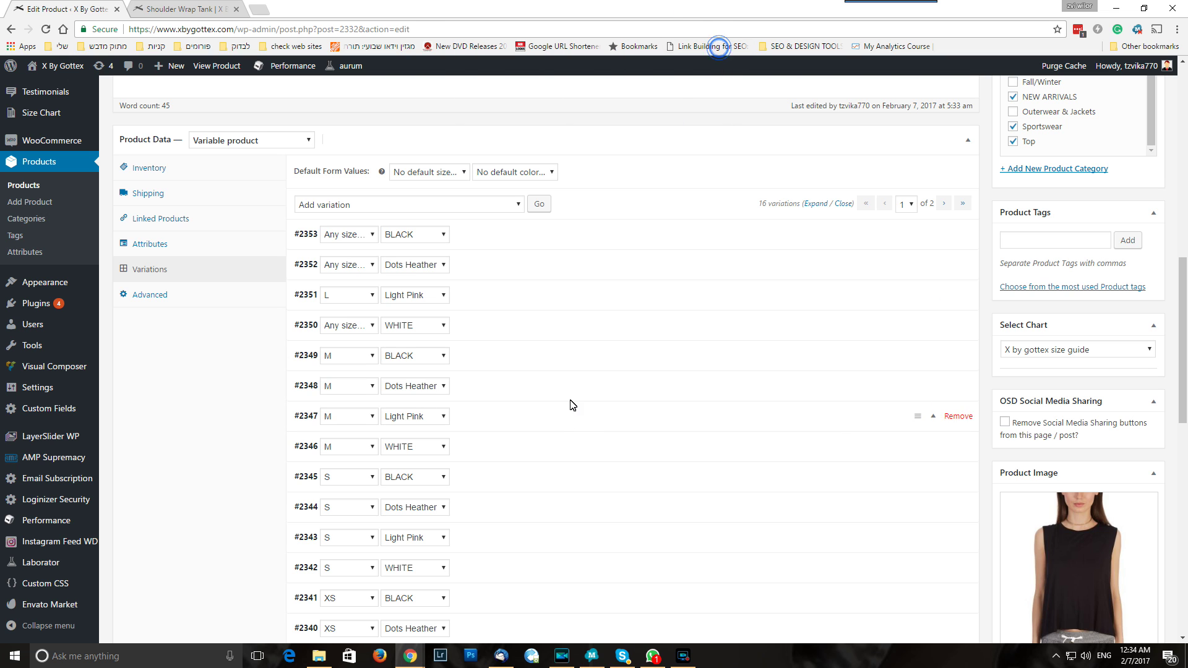
Step: Turn off Manage stock for variation #2347 (M / Light Pink), set it In stock, and update
{"action": "left_click", "coordinate": [571, 417]}
{"action": "scroll", "coordinate": [570, 411], "scroll_direction": "down", "scroll_amount": 2}
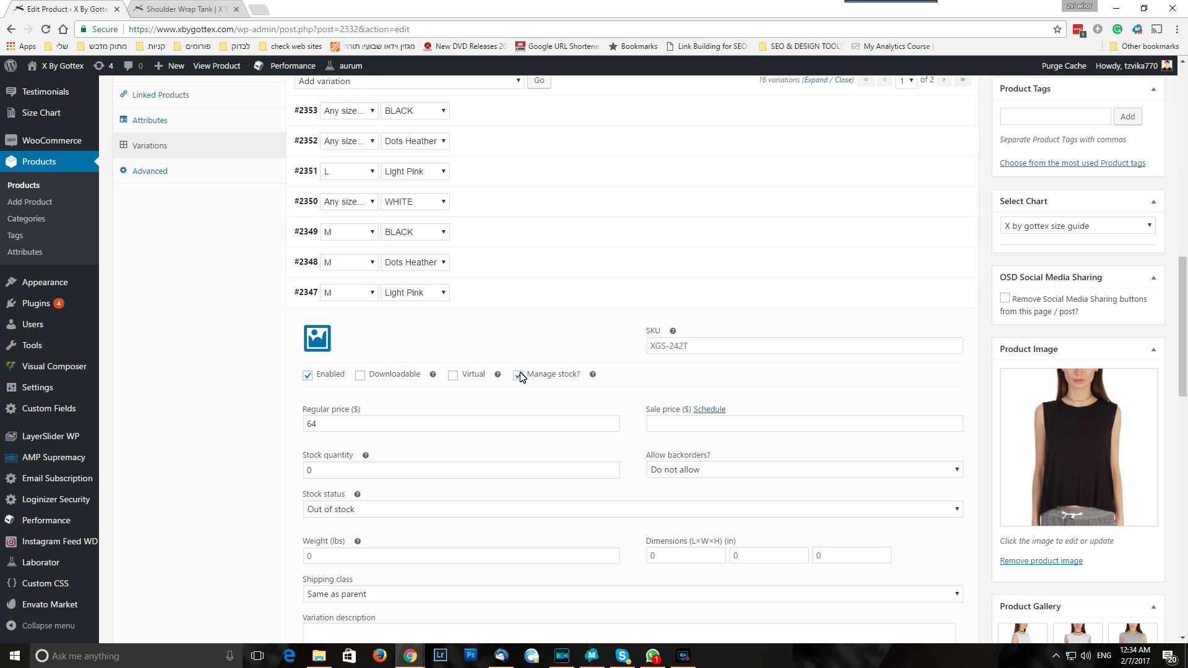
{"action": "left_click", "coordinate": [519, 376]}
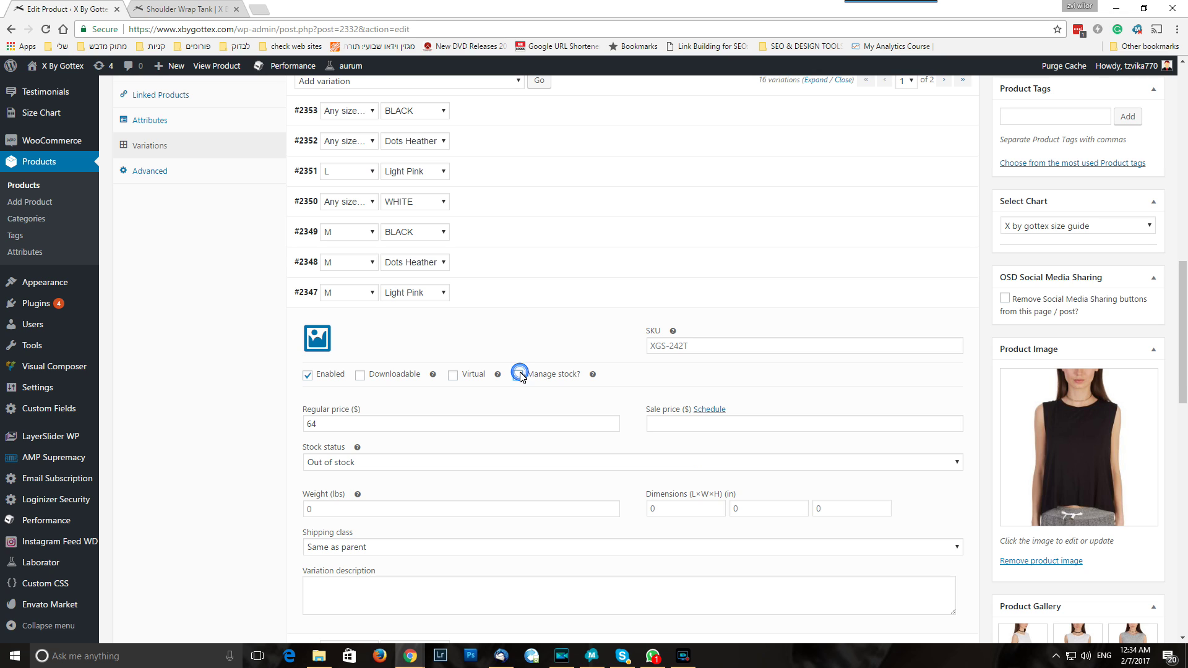
{"action": "left_click", "coordinate": [678, 461]}
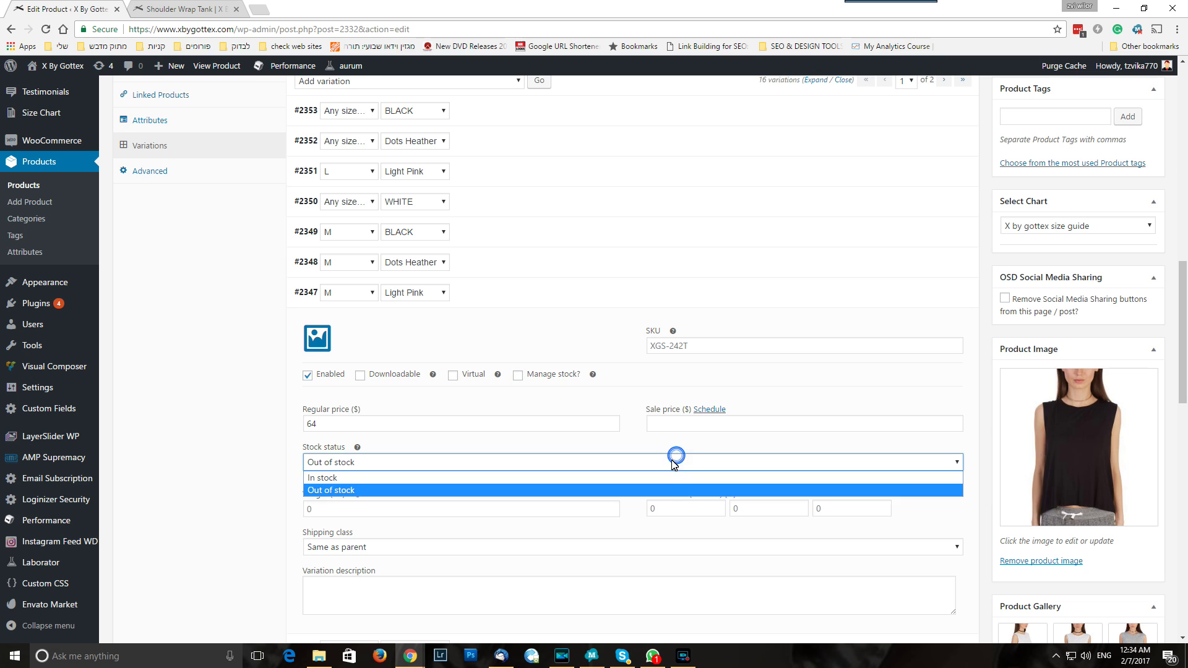
{"action": "left_click", "coordinate": [669, 477]}
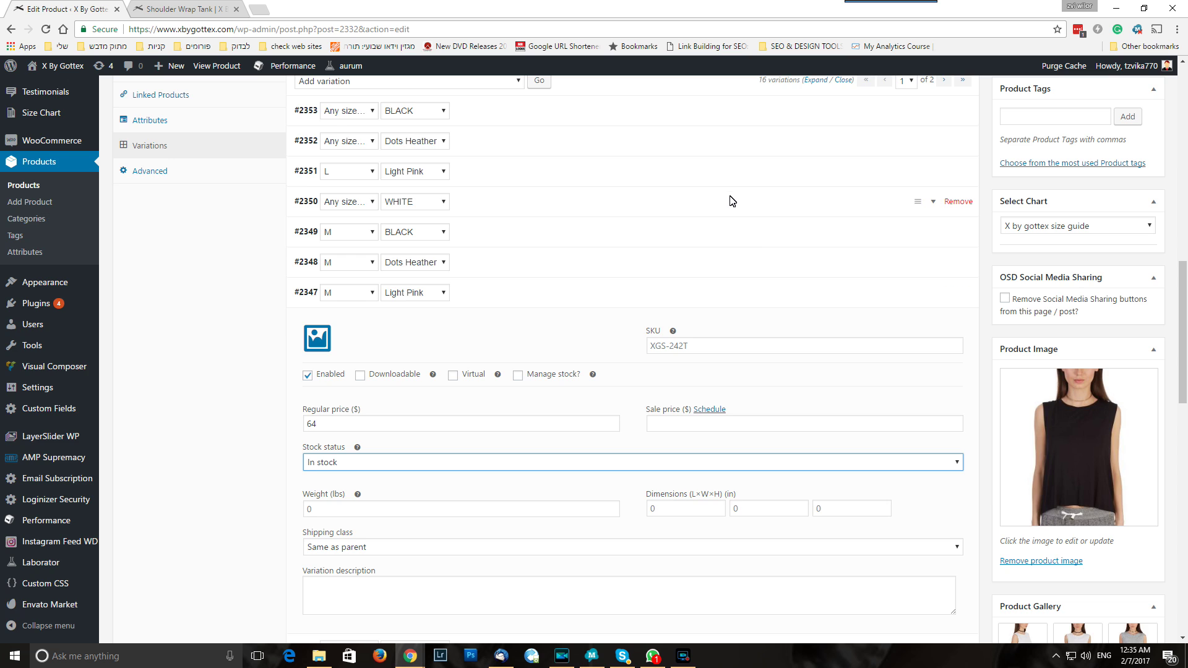
{"action": "scroll", "coordinate": [730, 201], "scroll_direction": "up", "scroll_amount": 3}
{"action": "scroll", "coordinate": [736, 206], "scroll_direction": "up", "scroll_amount": 3}
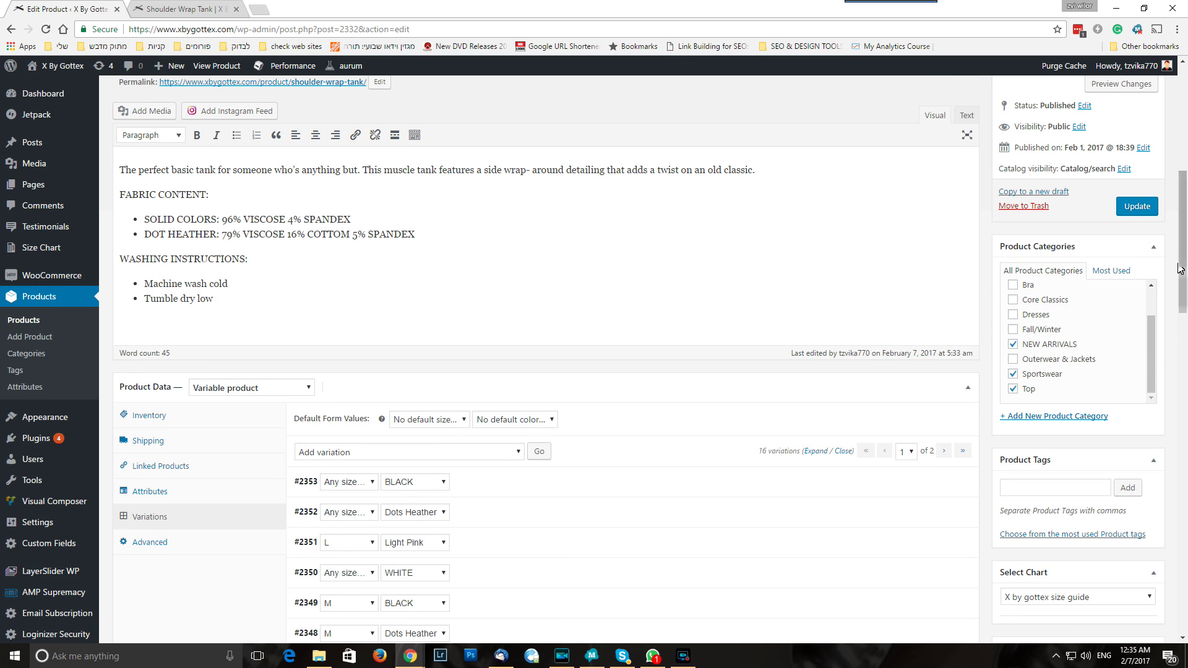
{"action": "left_click", "coordinate": [1144, 210]}
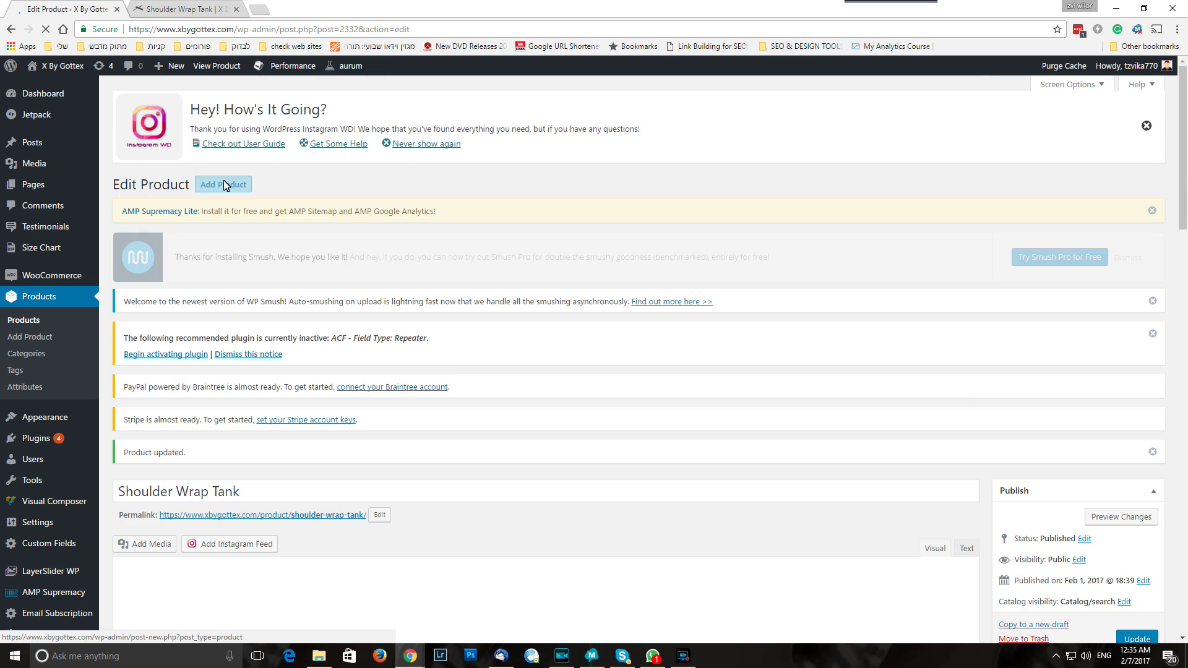
Step: Reload the product's storefront page and select size M
{"action": "left_click", "coordinate": [185, 9]}
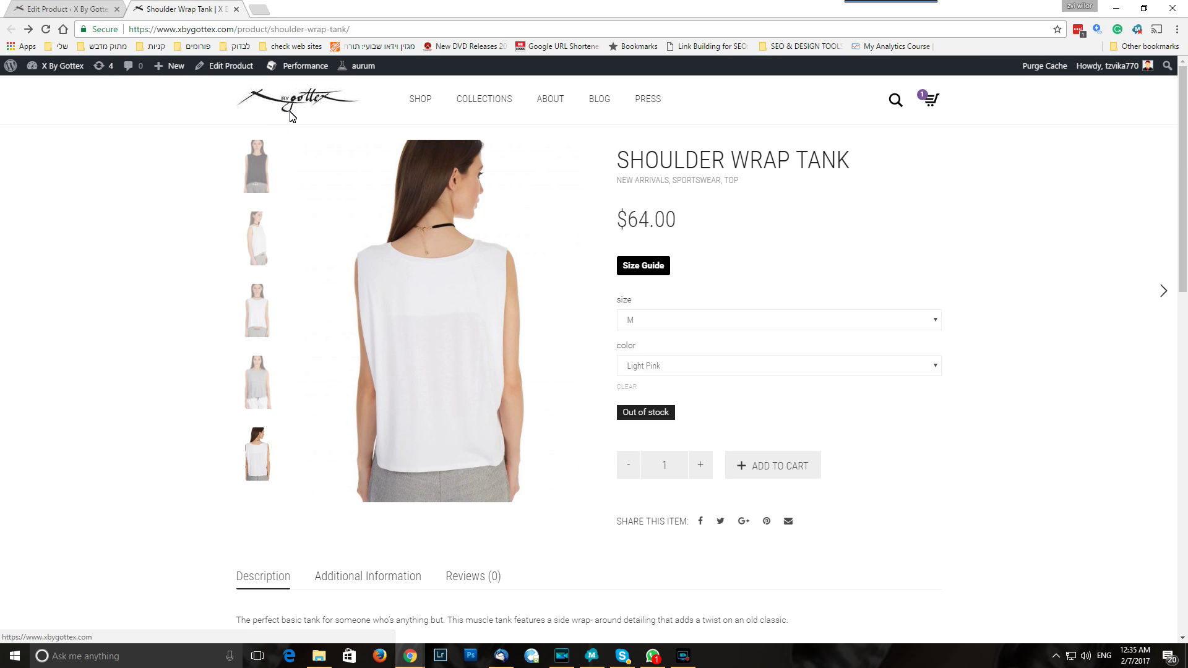
{"action": "left_click", "coordinate": [47, 31]}
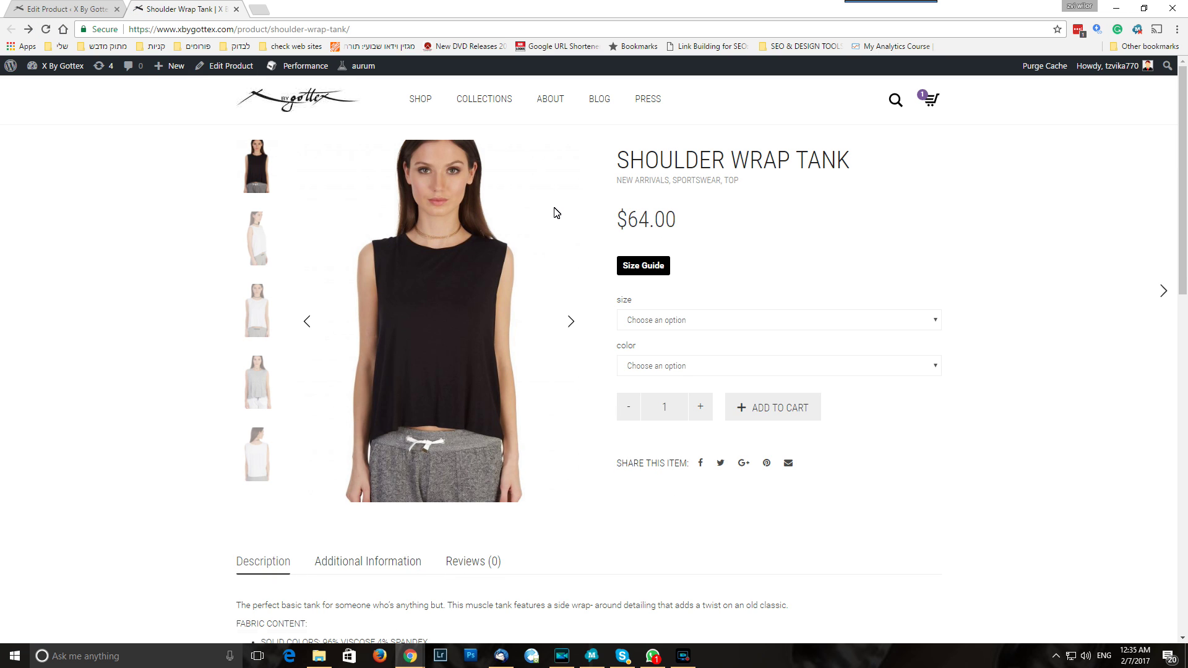
{"action": "left_click", "coordinate": [686, 321]}
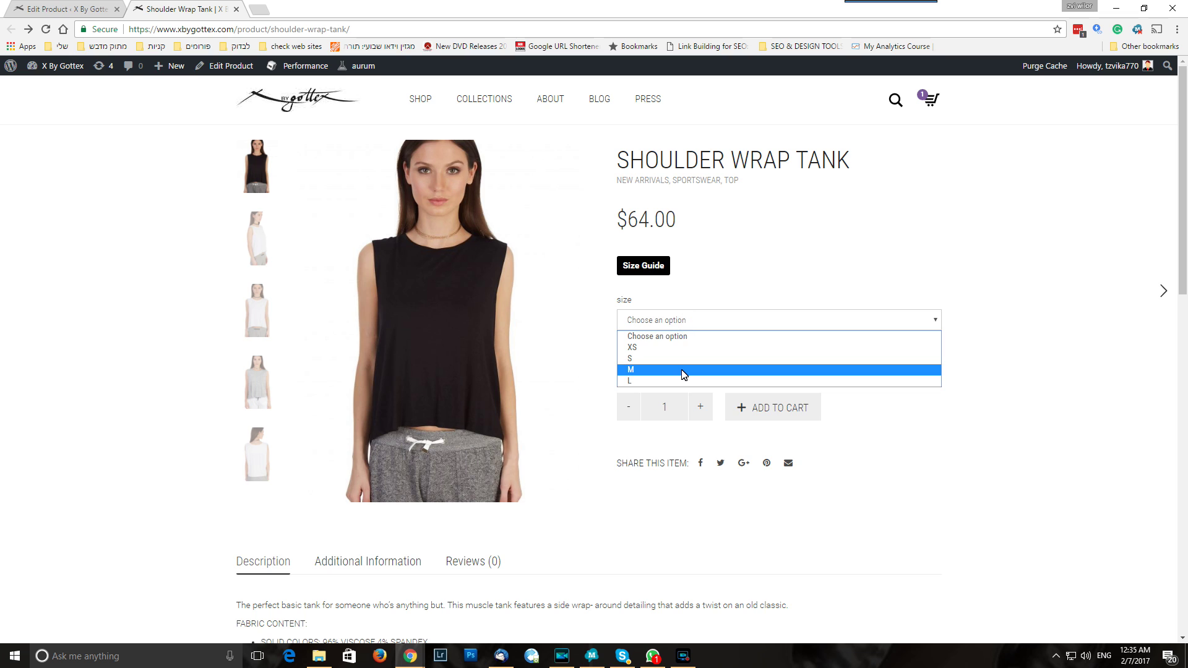
{"action": "left_click", "coordinate": [684, 371]}
Step: Pick Light Pink as the colour and confirm it no longer shows Out of stock
{"action": "left_click", "coordinate": [682, 367]}
{"action": "left_click", "coordinate": [677, 393]}
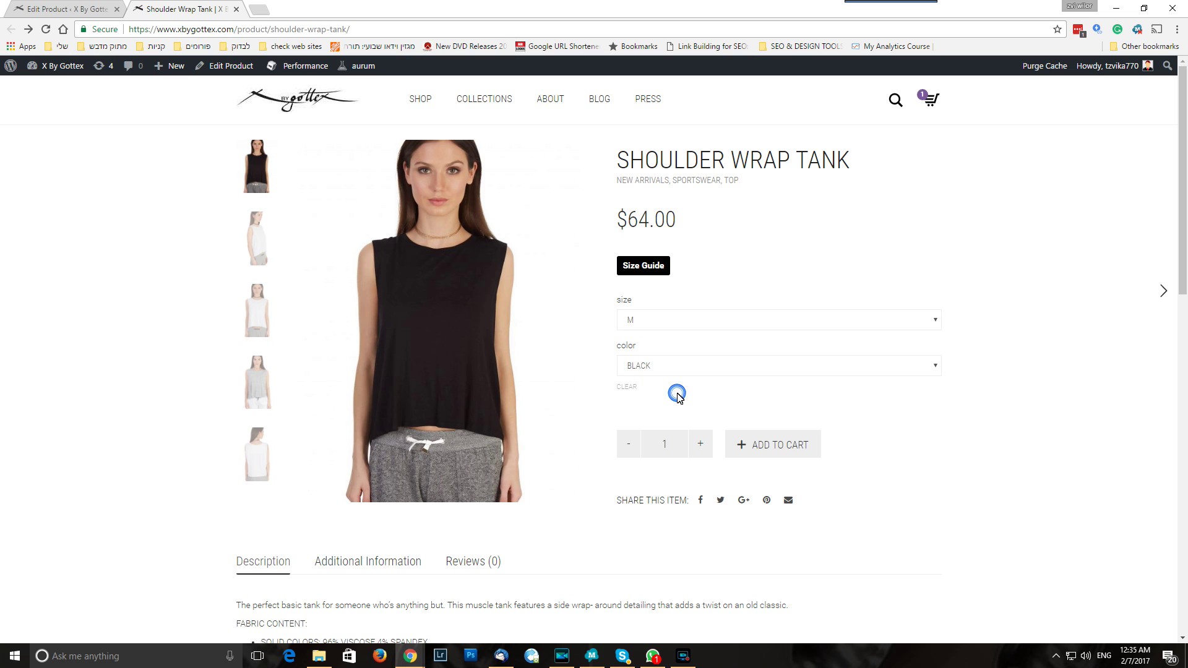
{"action": "left_click", "coordinate": [676, 365]}
{"action": "left_click", "coordinate": [674, 415]}
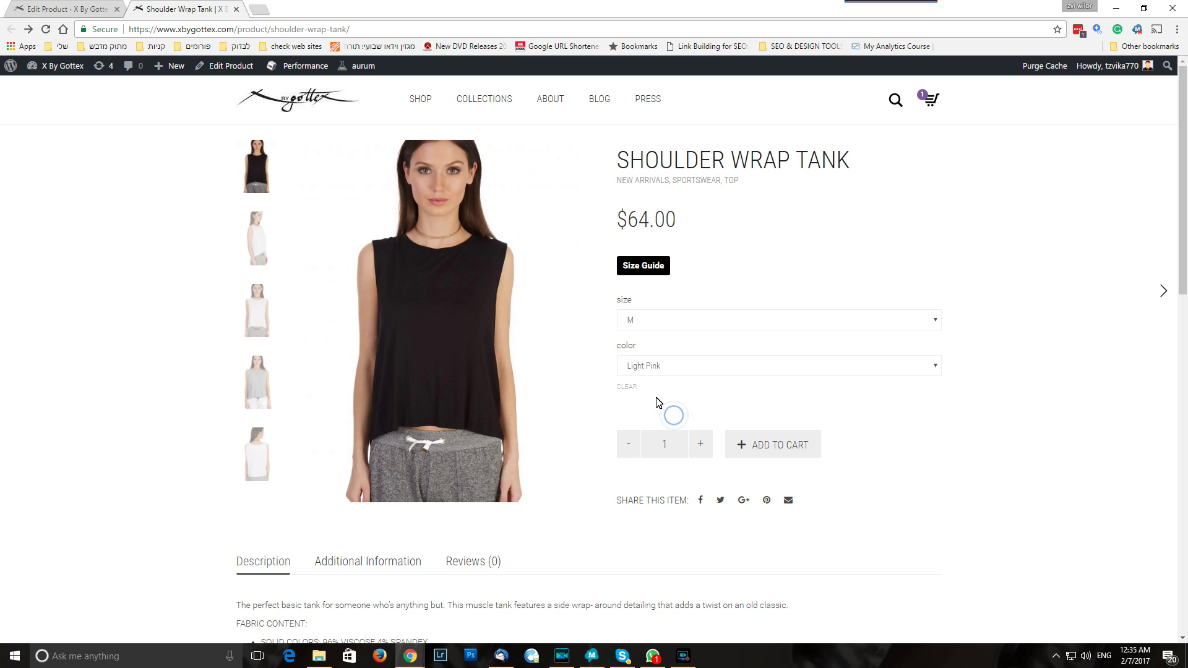